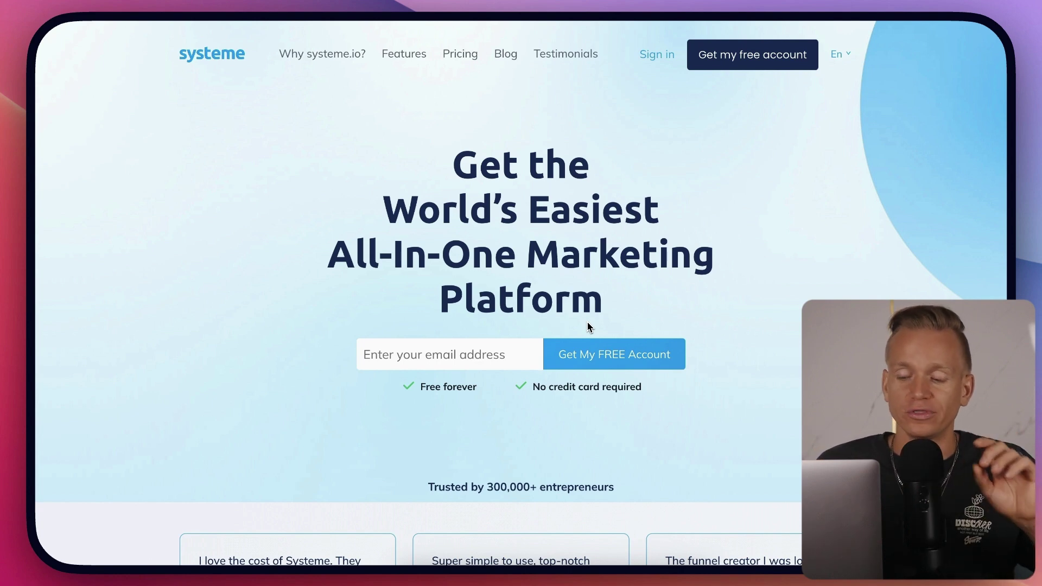
# - Scroll past Create sales funnels to Send marketing emails, briefly highlighting that heading
pyautogui.scroll(-3, 588, 324)
pyautogui.scroll(-5, 587, 324)
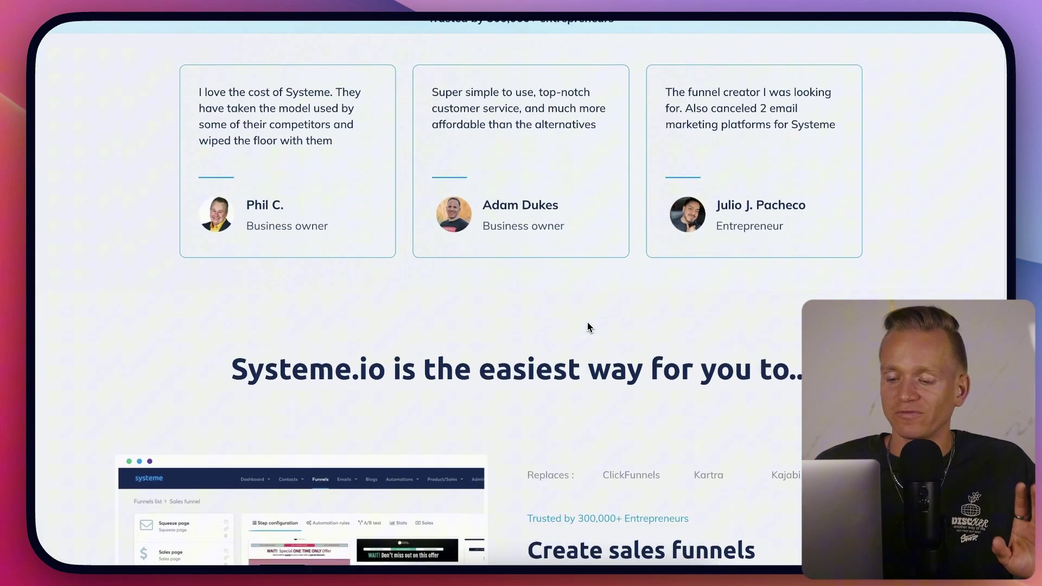
pyautogui.scroll(-5, 588, 324)
pyautogui.scroll(-1, 588, 323)
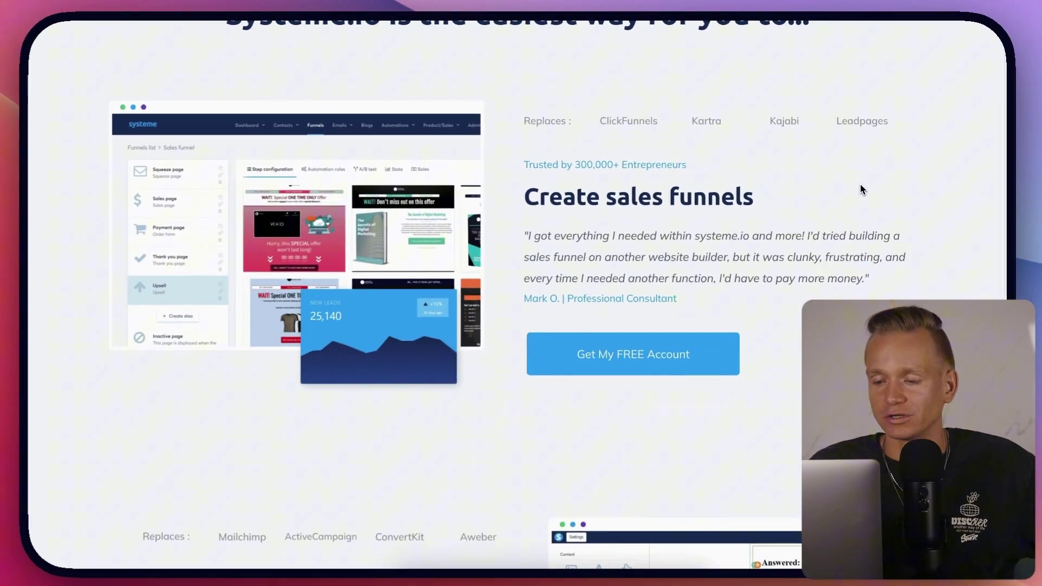
pyautogui.scroll(-5, 861, 184)
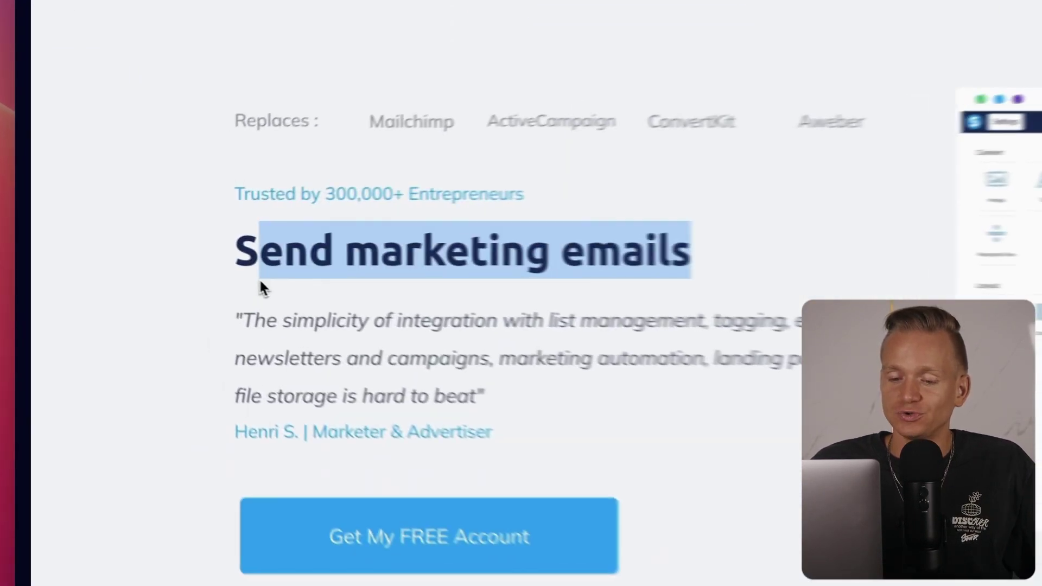
pyautogui.moveTo(193, 266); pyautogui.dragTo(195, 269)
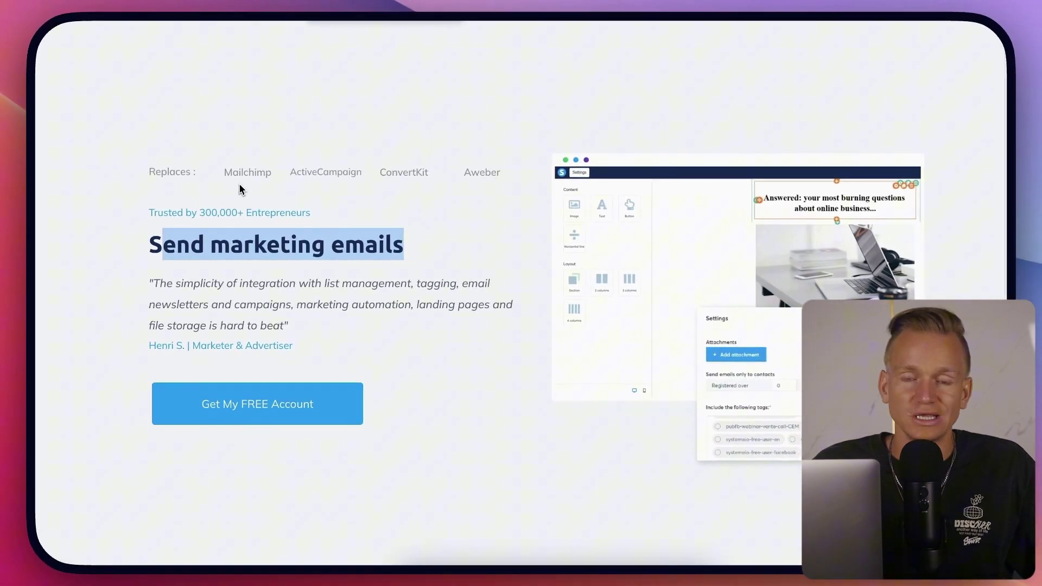
pyautogui.click(341, 182)
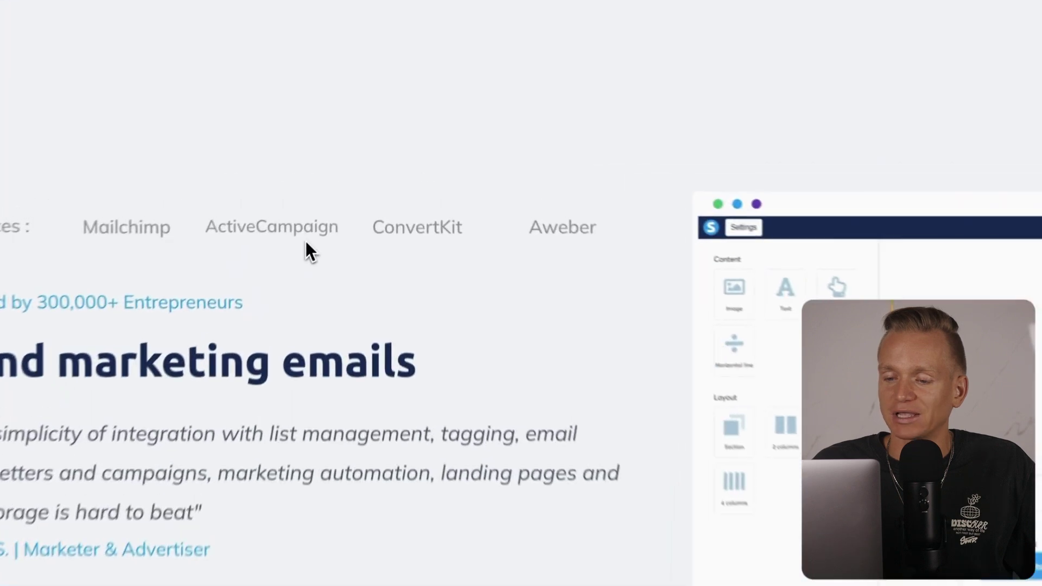
pyautogui.scroll(5, 576, 293)
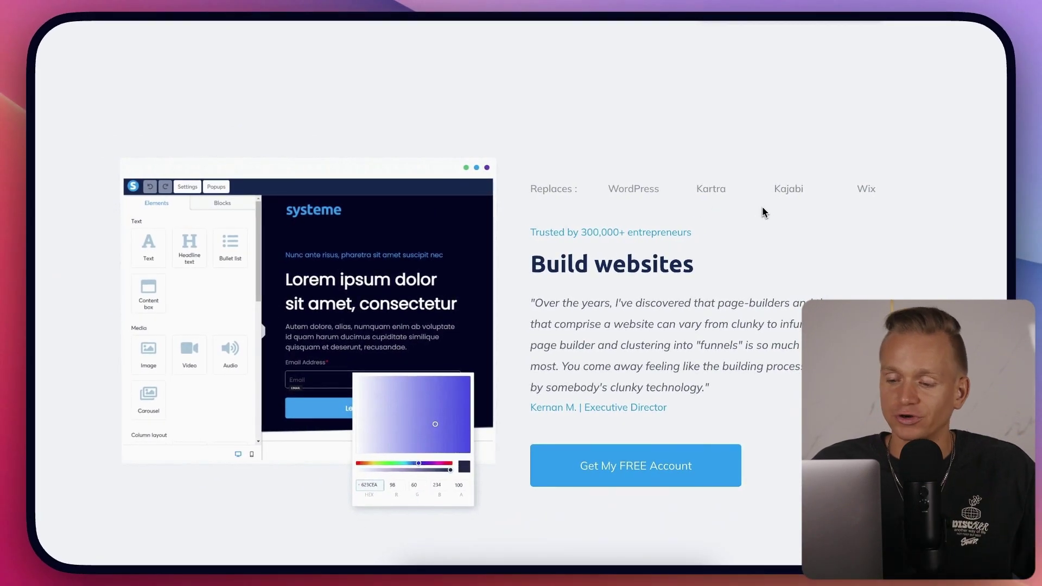
# - Scroll past Manage your affiliates, Create online courses and Automate your marketing to the audience cards
pyautogui.scroll(-4, 764, 212)
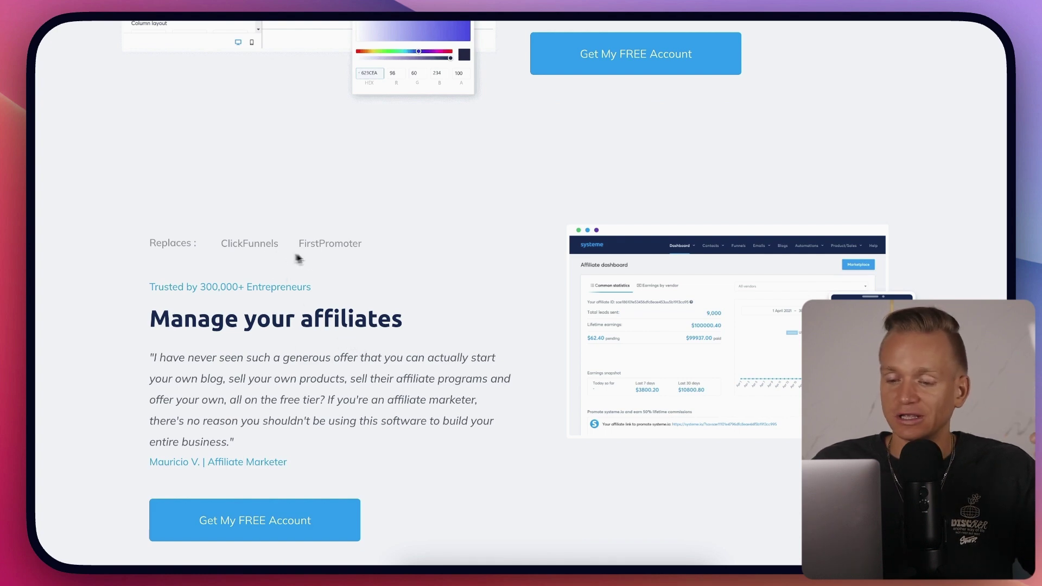
pyautogui.scroll(-8, 380, 271)
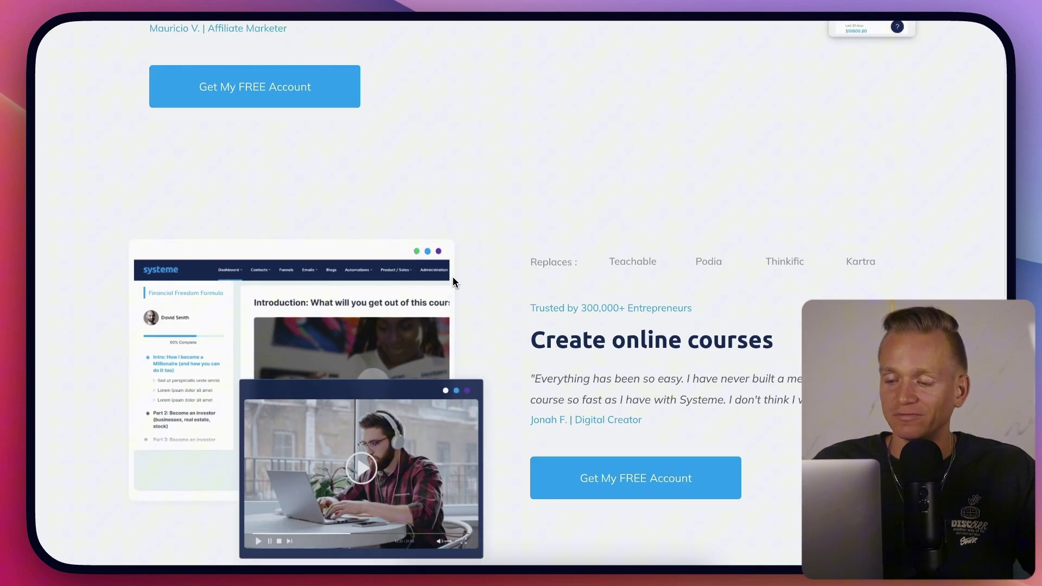
pyautogui.scroll(-2, 520, 298)
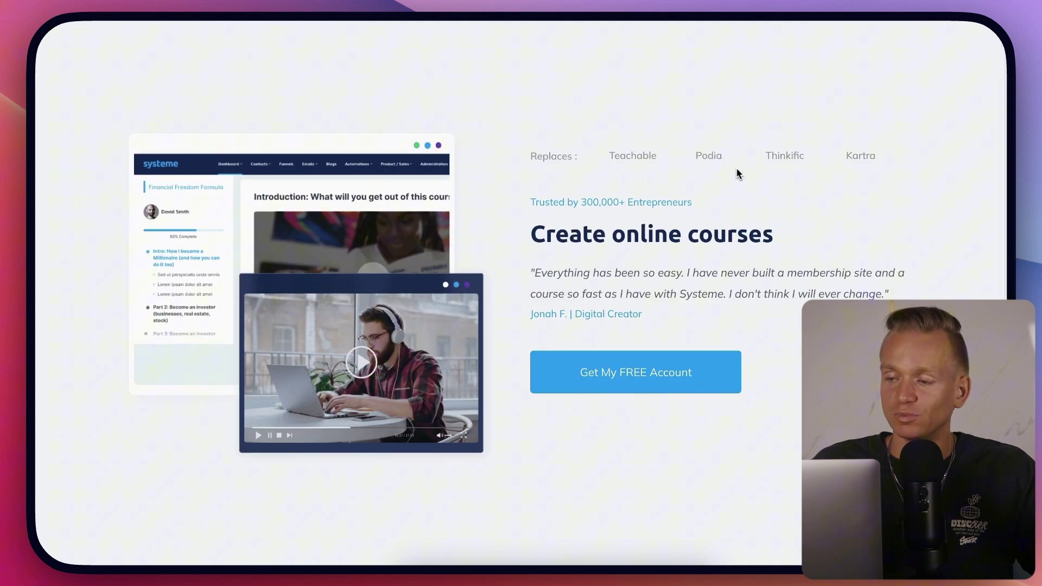
pyautogui.scroll(-5, 767, 197)
pyautogui.scroll(-3, 531, 223)
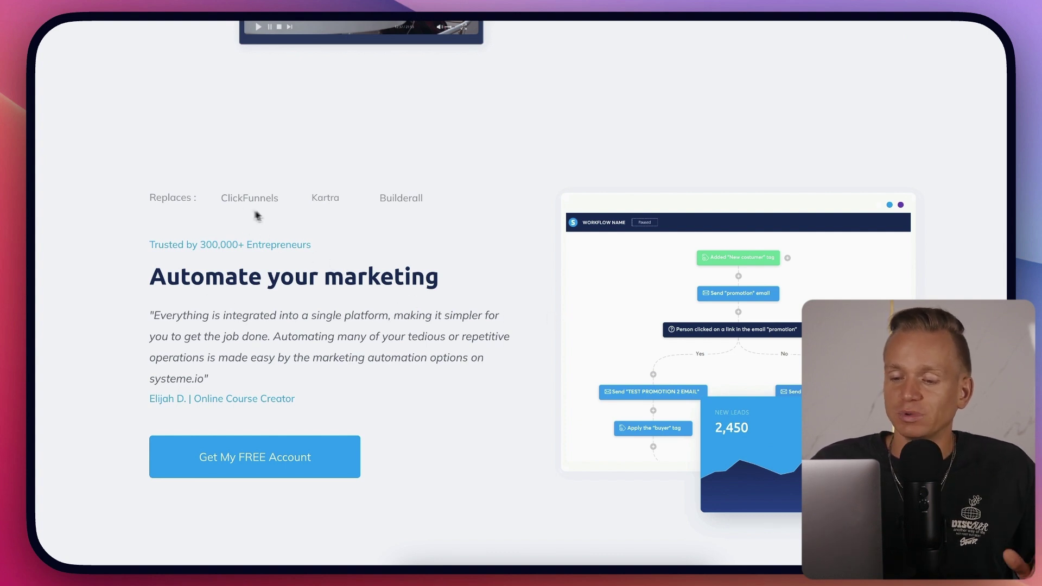
pyautogui.scroll(-1, 400, 220)
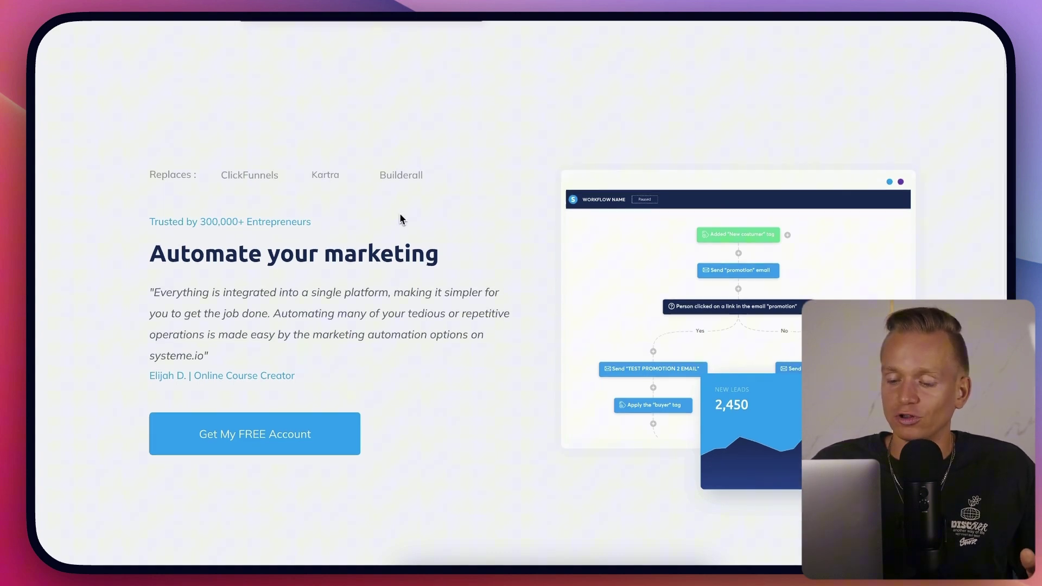
pyautogui.scroll(-3, 403, 219)
pyautogui.scroll(-4, 403, 219)
# - Scroll below the audience cards to the 'Save at least $320/month!' price comparison
pyautogui.scroll(-3, 404, 233)
pyautogui.scroll(-2, 404, 233)
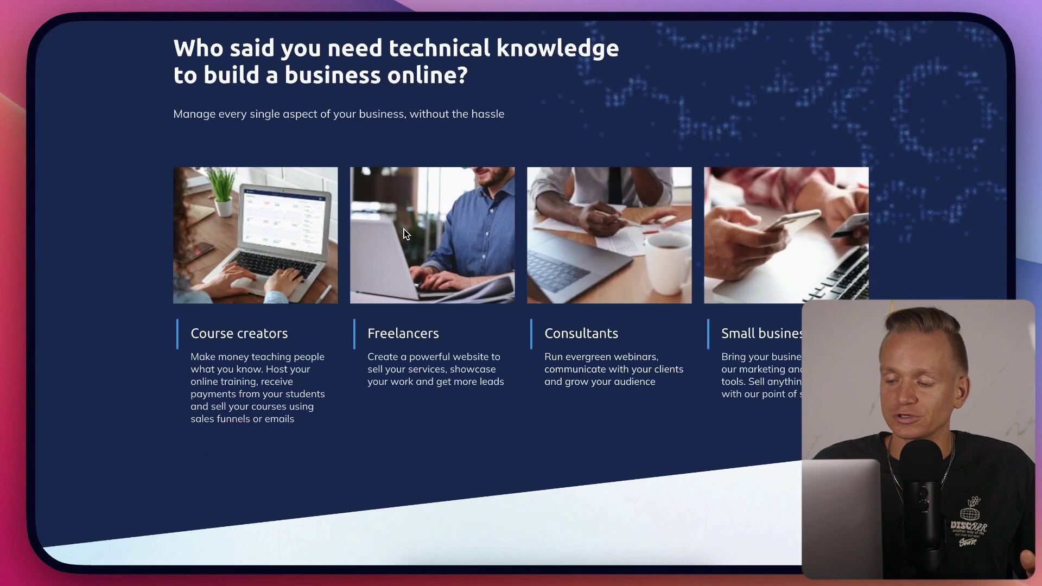
pyautogui.scroll(-3, 407, 233)
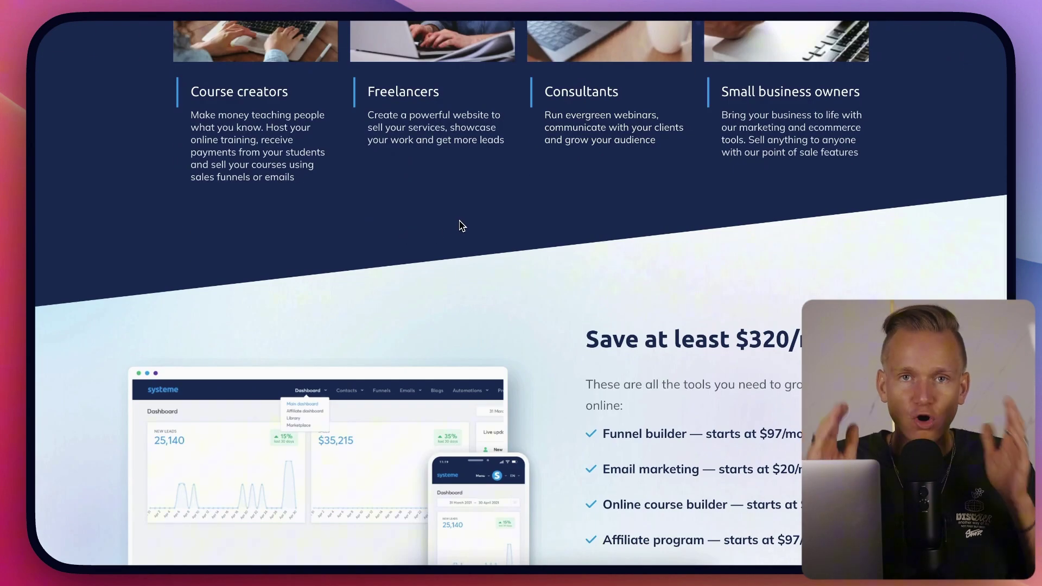
pyautogui.scroll(-1, 461, 225)
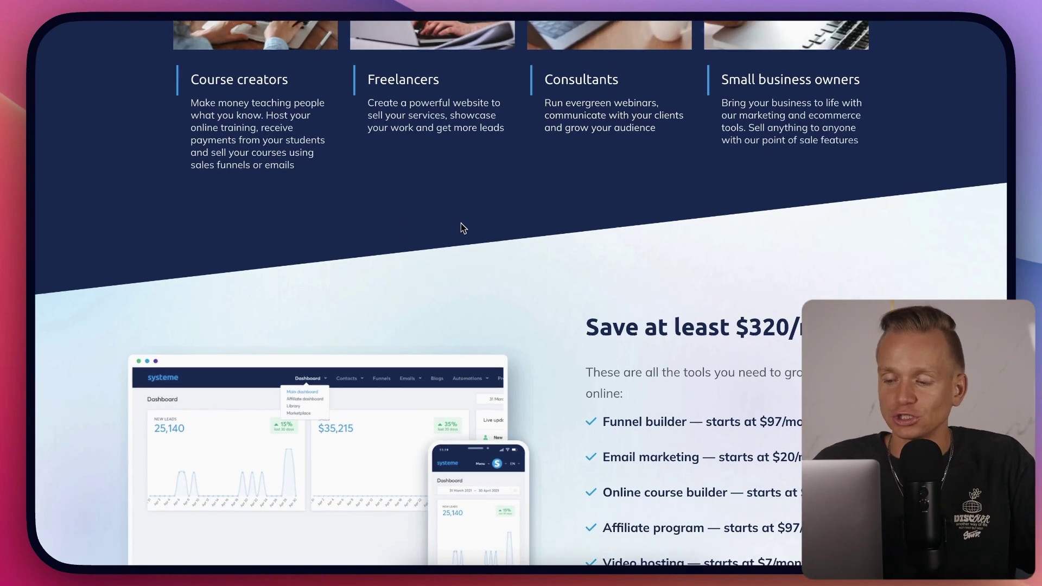
pyautogui.scroll(-2, 463, 233)
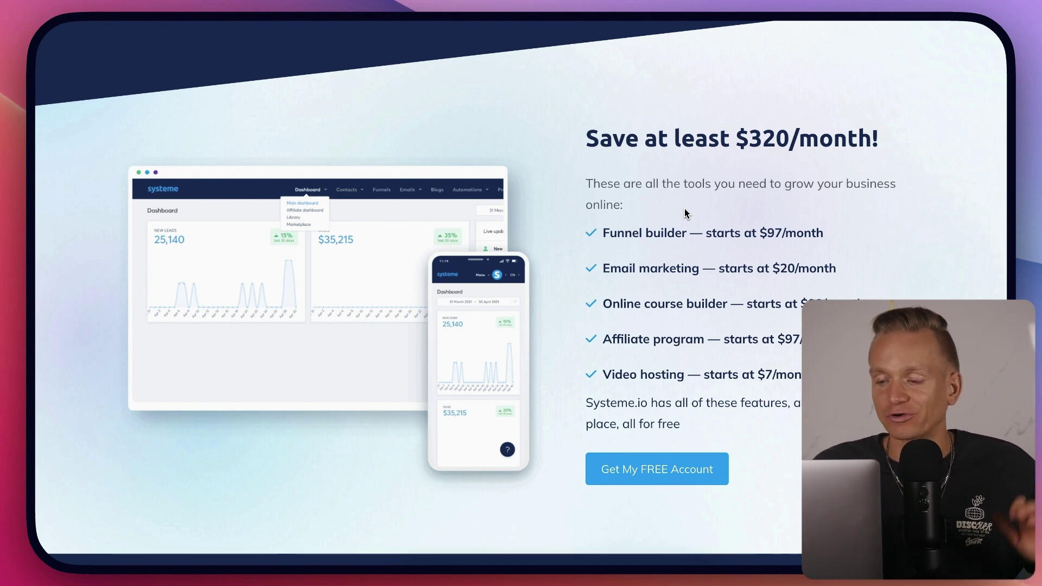
# - Highlight the Funnel builder $97/month and online course builder $99/month prices
pyautogui.scroll(-1, 730, 214)
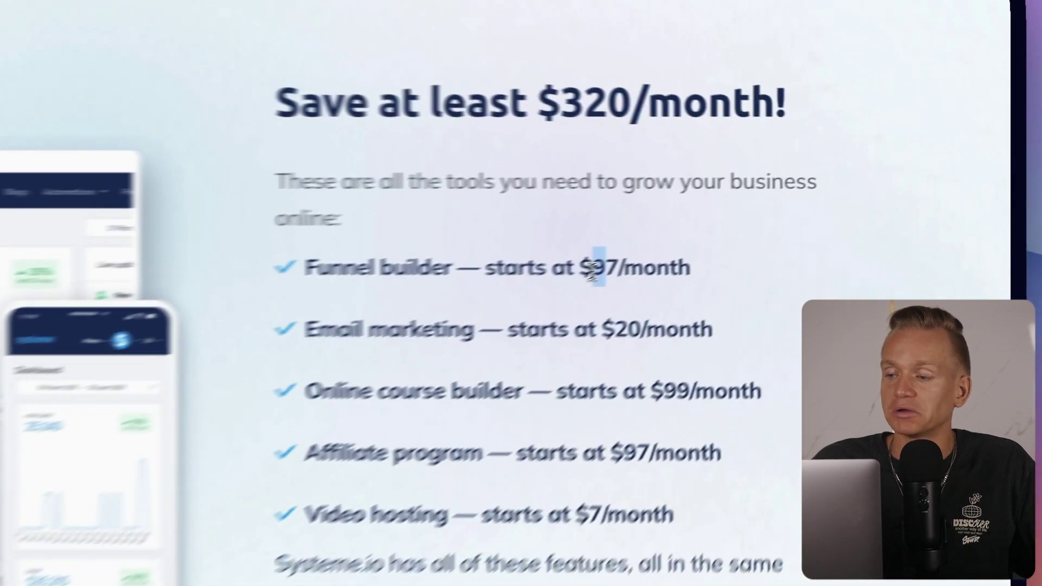
pyautogui.moveTo(766, 214); pyautogui.dragTo(823, 222)
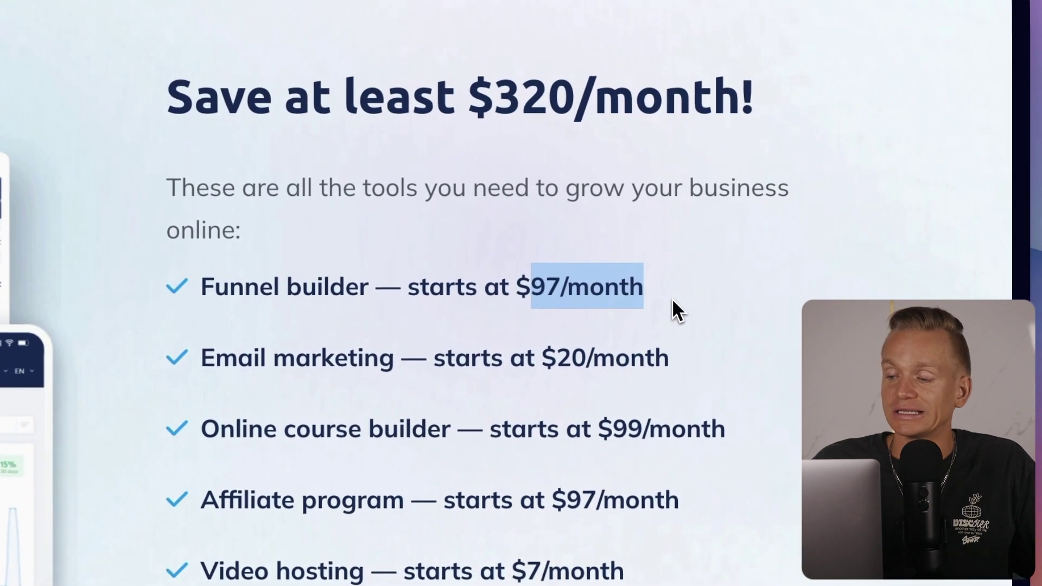
pyautogui.click(641, 310)
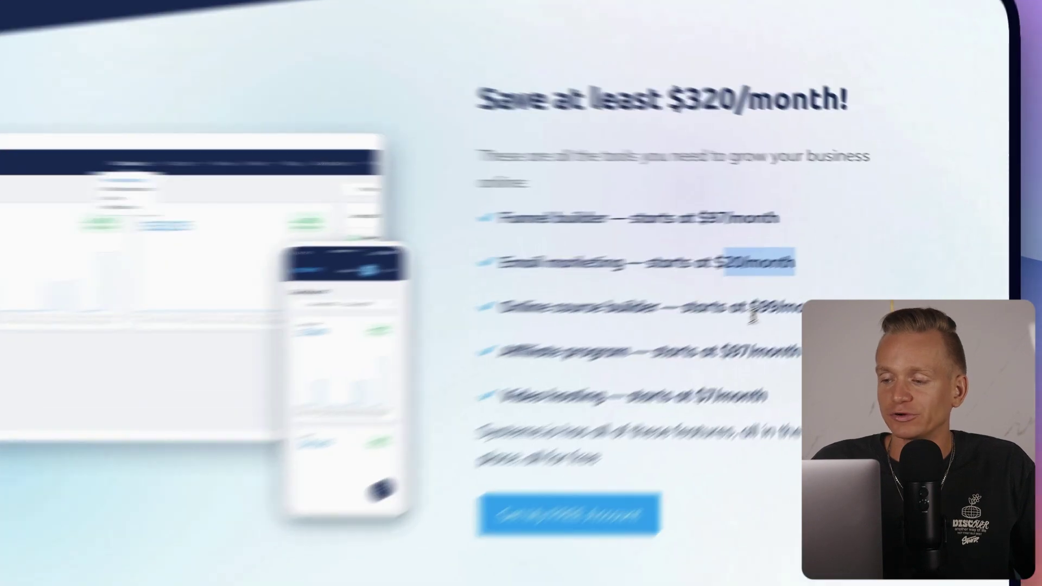
pyautogui.moveTo(808, 284); pyautogui.dragTo(802, 284)
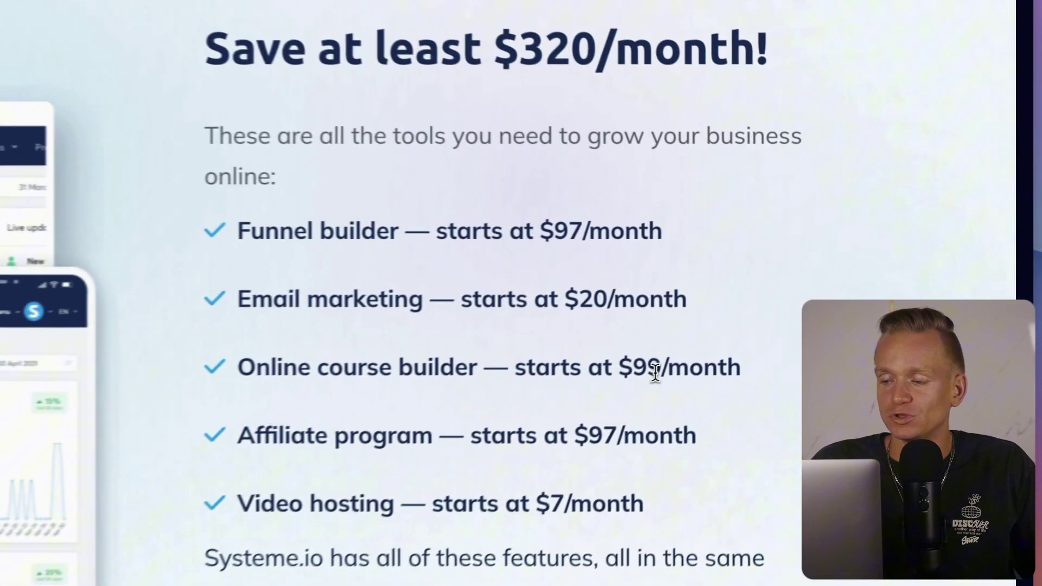
pyautogui.moveTo(603, 376); pyautogui.dragTo(701, 372)
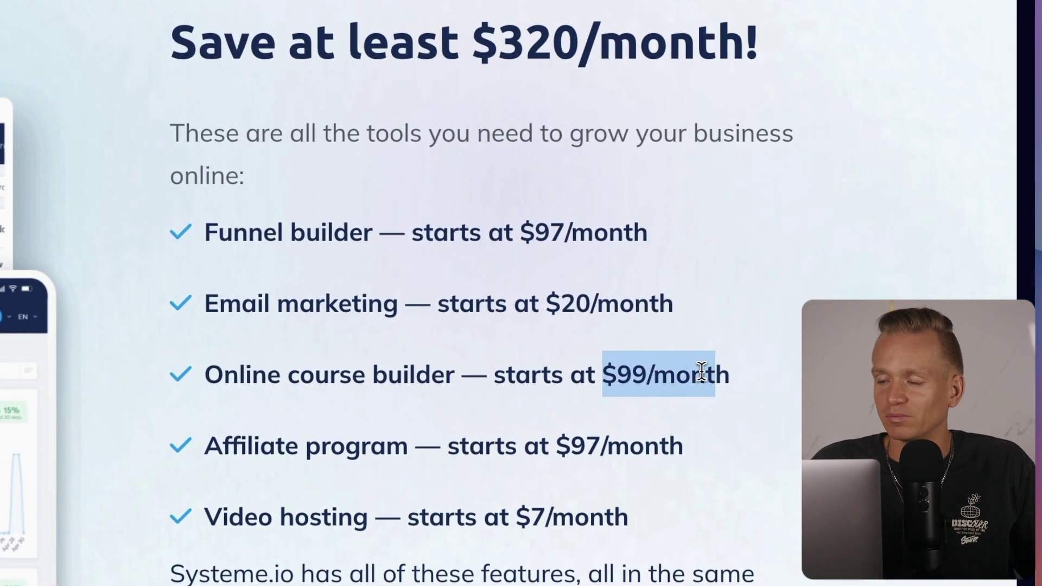
pyautogui.click(741, 376)
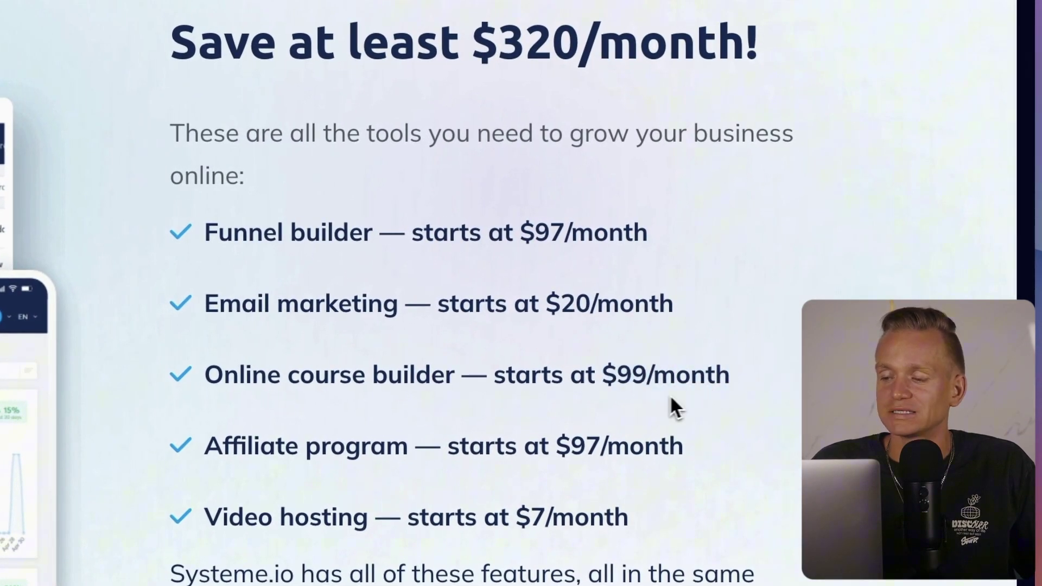
pyautogui.scroll(-3, 688, 397)
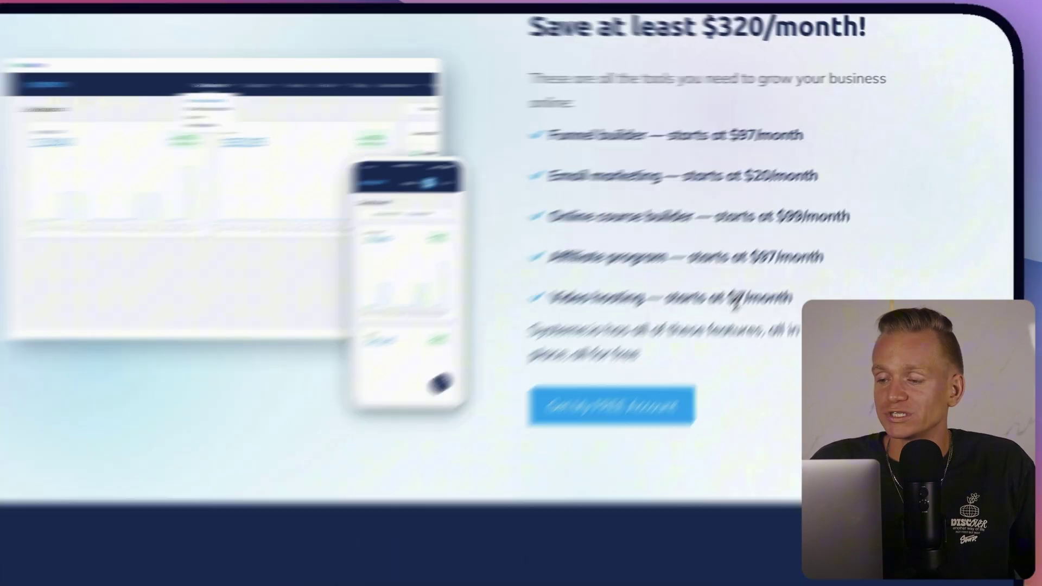
# - Highlight the Video hosting price, the $320/month savings heading, Affiliate program line and Funnel builder starting-price wording
pyautogui.moveTo(765, 267); pyautogui.dragTo(801, 267)
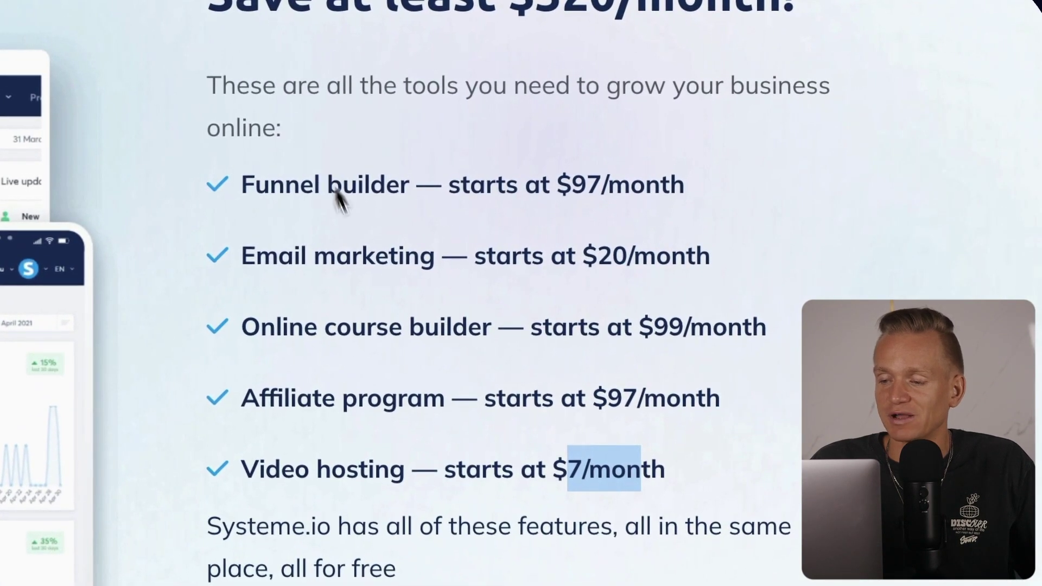
pyautogui.scroll(3, 526, 407)
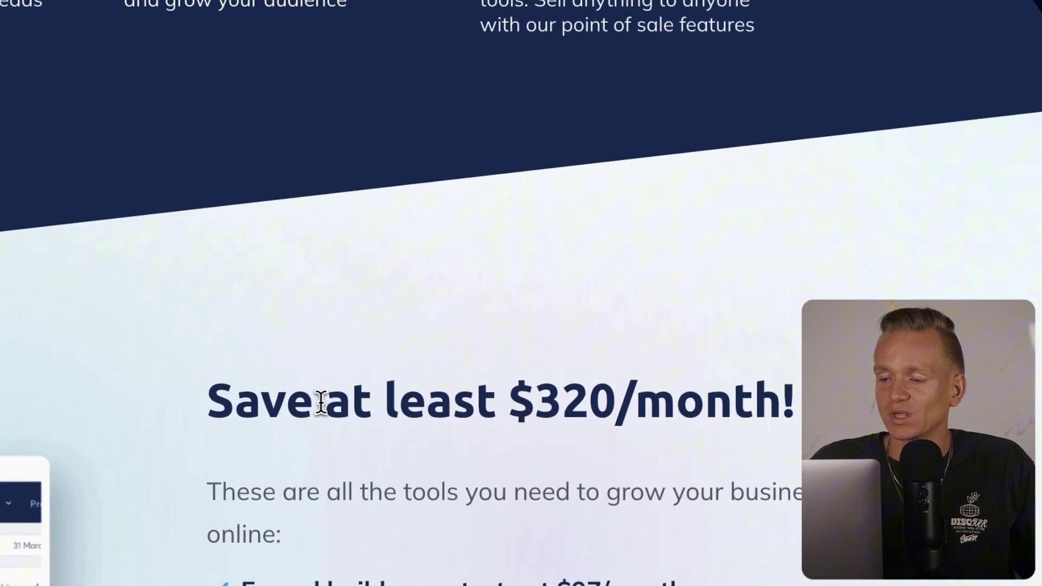
pyautogui.moveTo(536, 408); pyautogui.dragTo(756, 311)
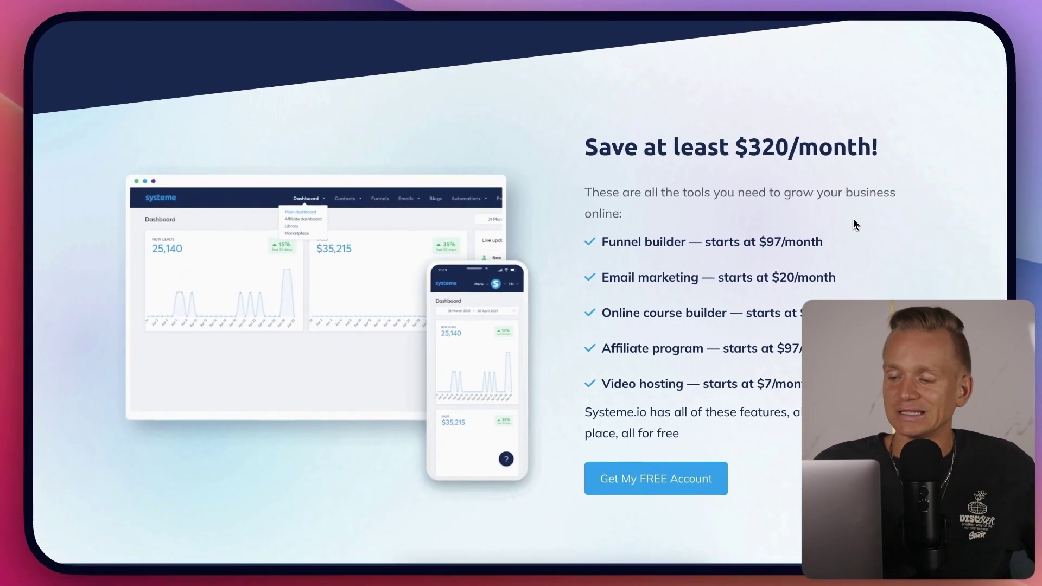
pyautogui.moveTo(603, 348); pyautogui.dragTo(840, 348)
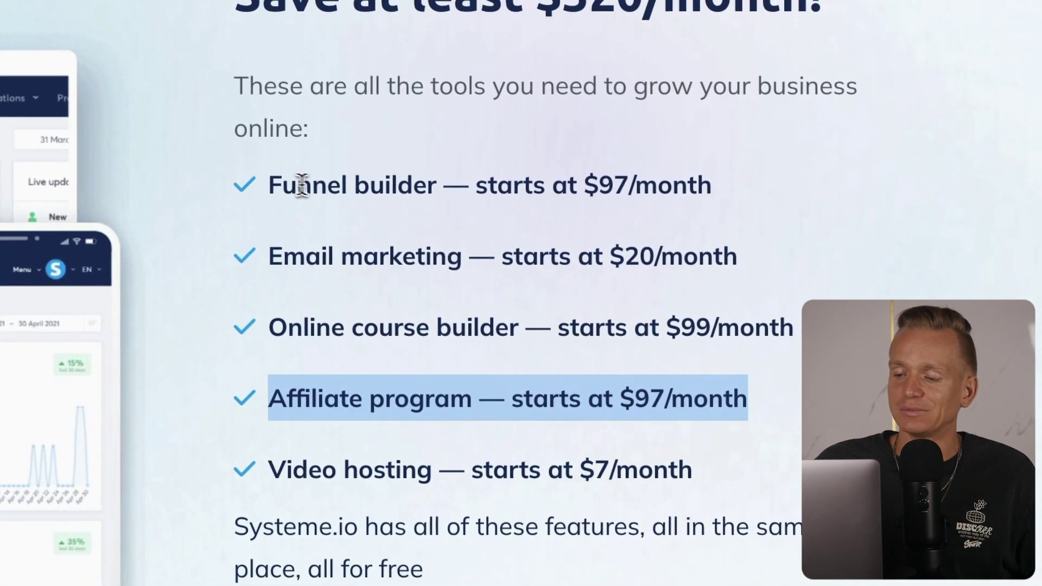
pyautogui.moveTo(444, 185); pyautogui.dragTo(595, 194)
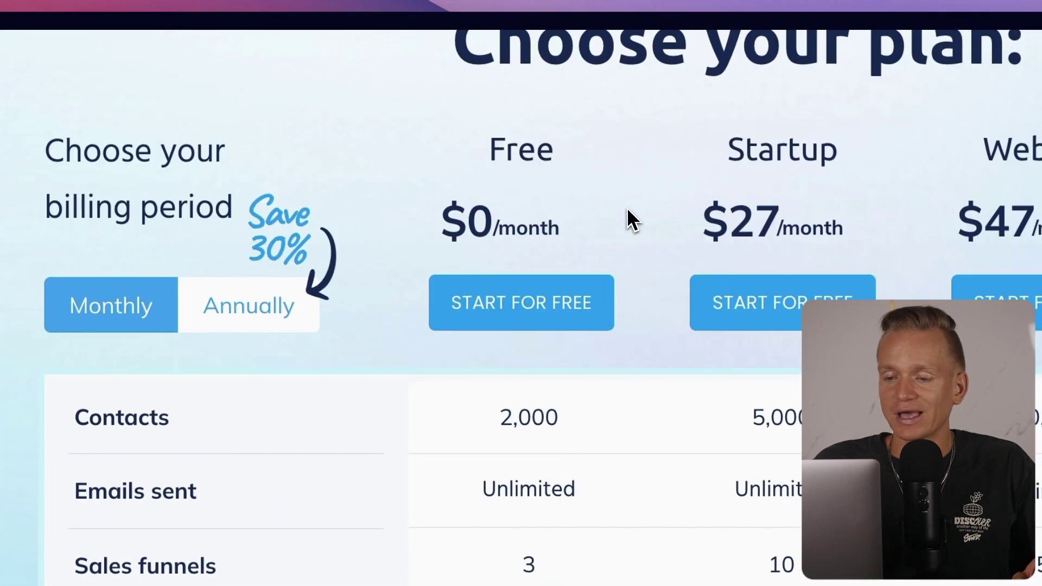
pyautogui.scroll(5, 627, 212)
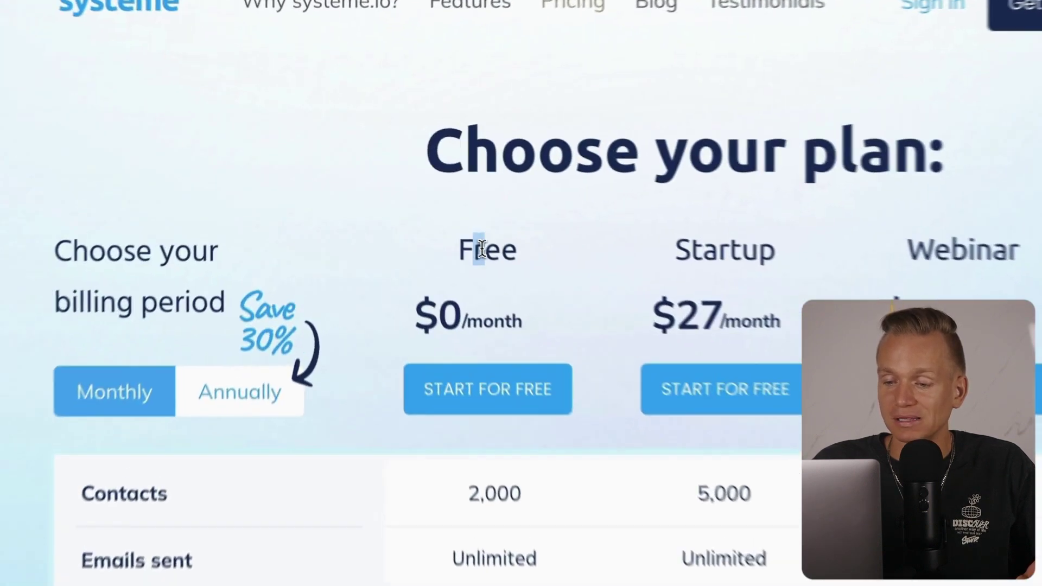
pyautogui.doubleClick(402, 191)
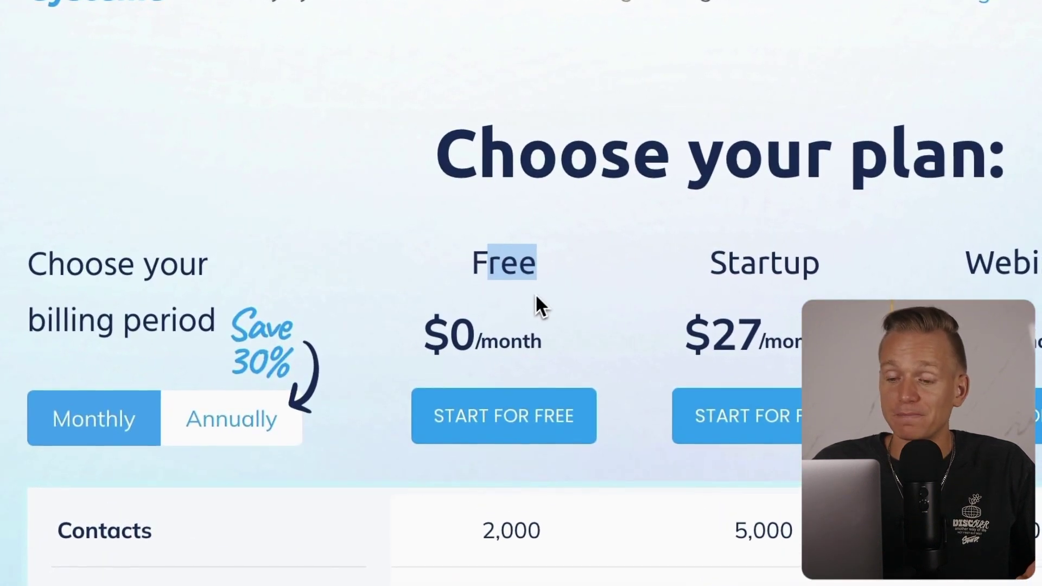
pyautogui.click(400, 227)
pyautogui.scroll(-1, 477, 339)
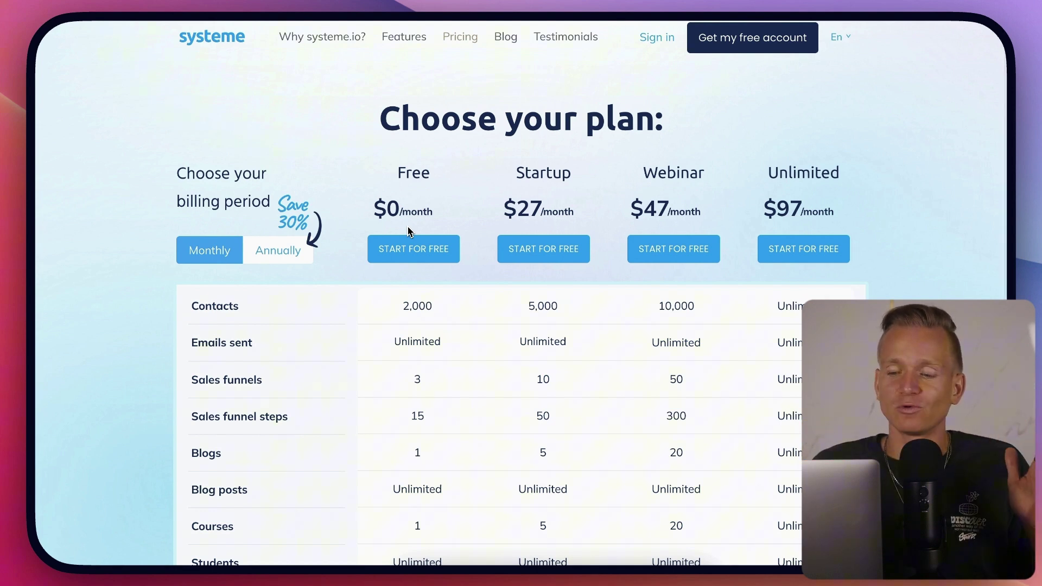
pyautogui.scroll(-2, 434, 228)
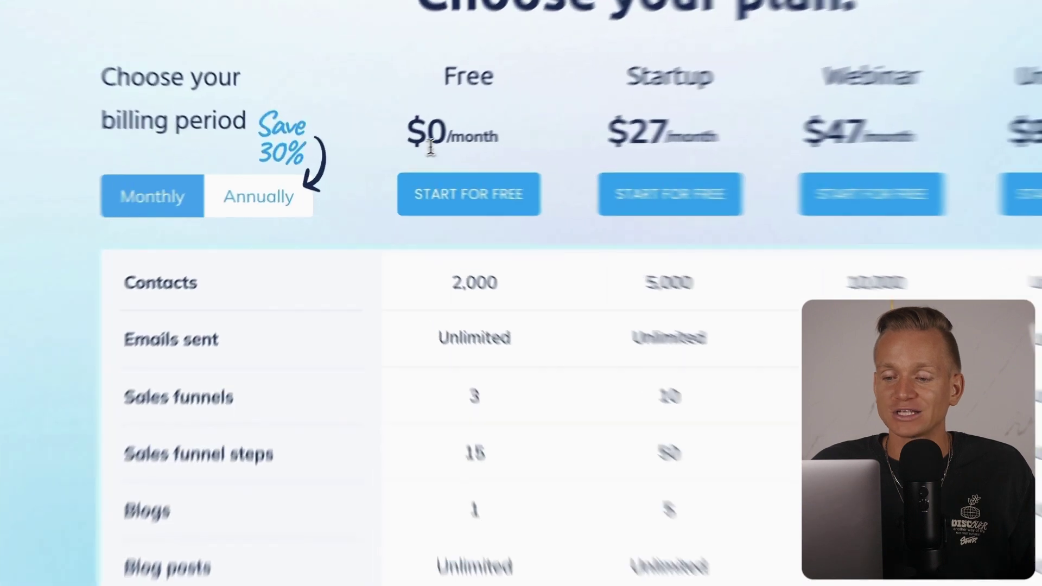
pyautogui.moveTo(372, 147); pyautogui.dragTo(443, 155)
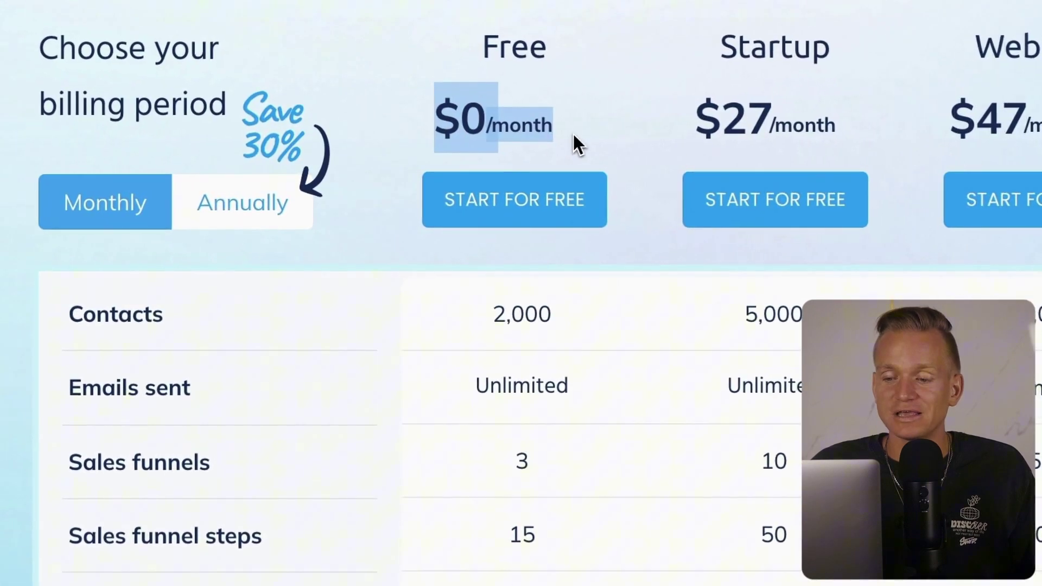
pyautogui.click(494, 151)
pyautogui.scroll(-2, 519, 167)
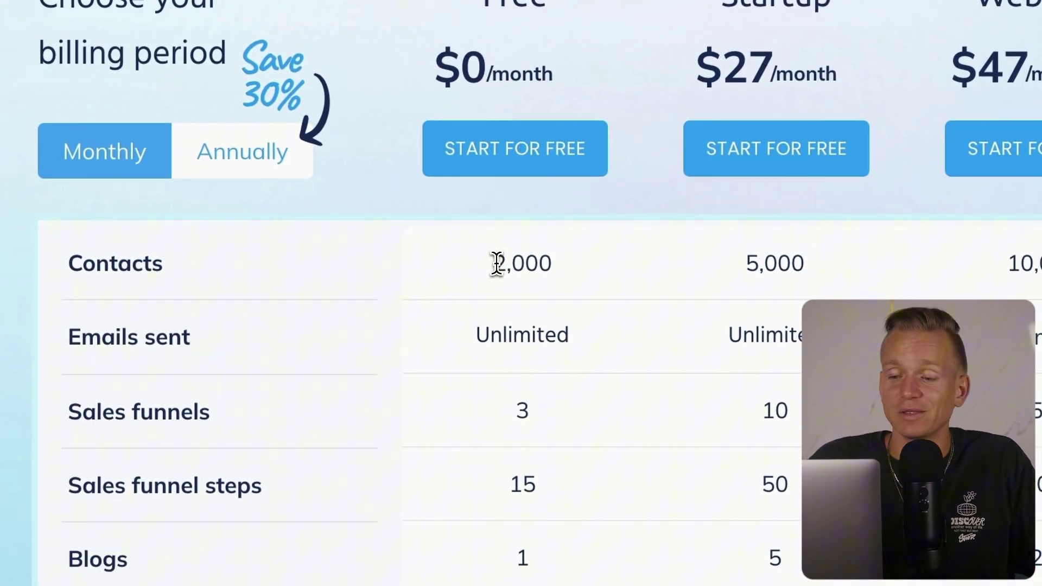
pyautogui.moveTo(493, 263); pyautogui.dragTo(545, 269)
pyautogui.scroll(-1, 562, 290)
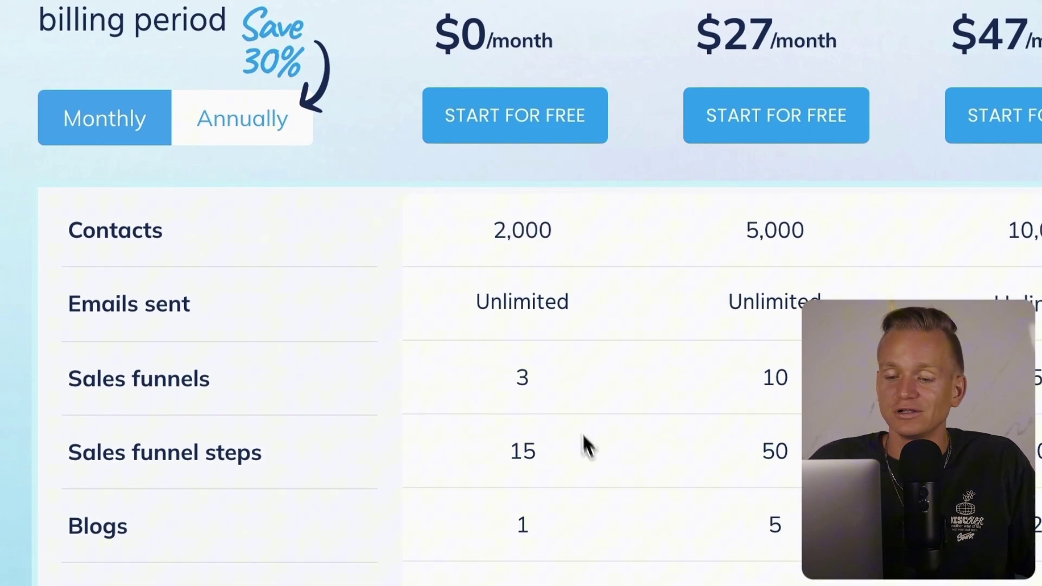
pyautogui.scroll(-3, 521, 466)
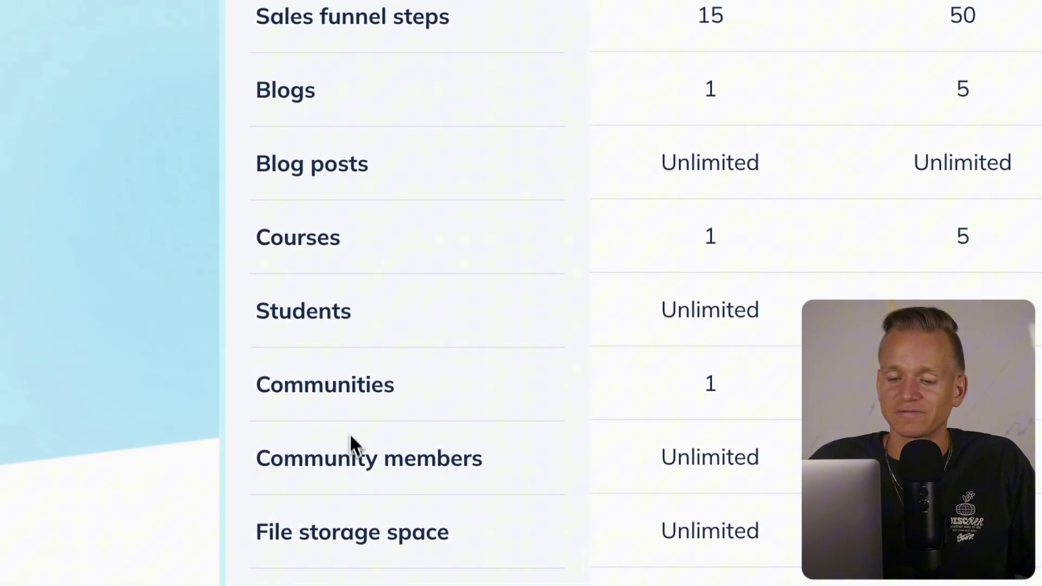
pyautogui.scroll(-2, 349, 442)
pyautogui.moveTo(304, 277); pyautogui.dragTo(320, 283)
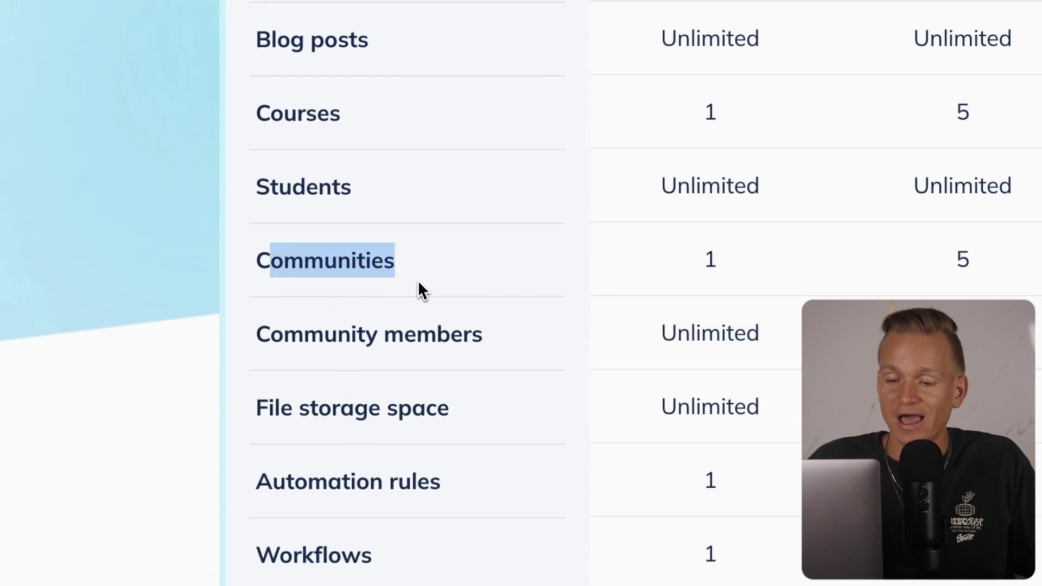
pyautogui.scroll(-3, 760, 282)
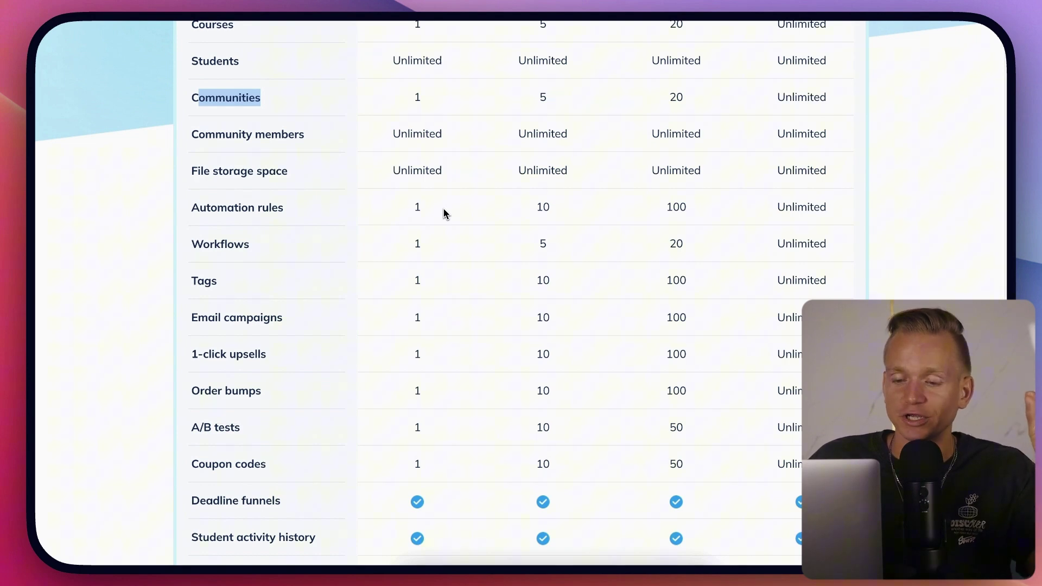
pyautogui.doubleClick(416, 208)
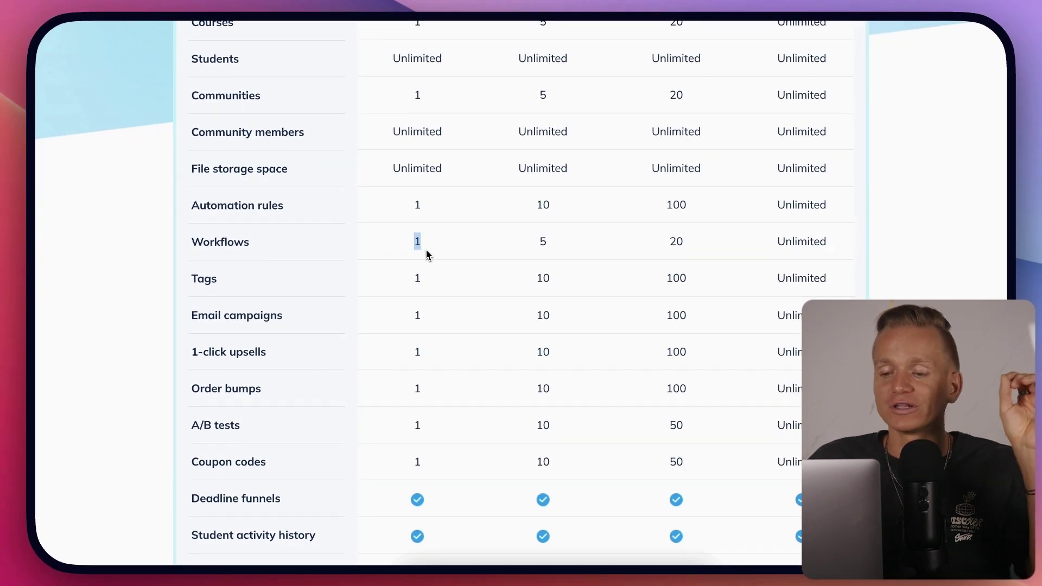
pyautogui.scroll(7, 425, 251)
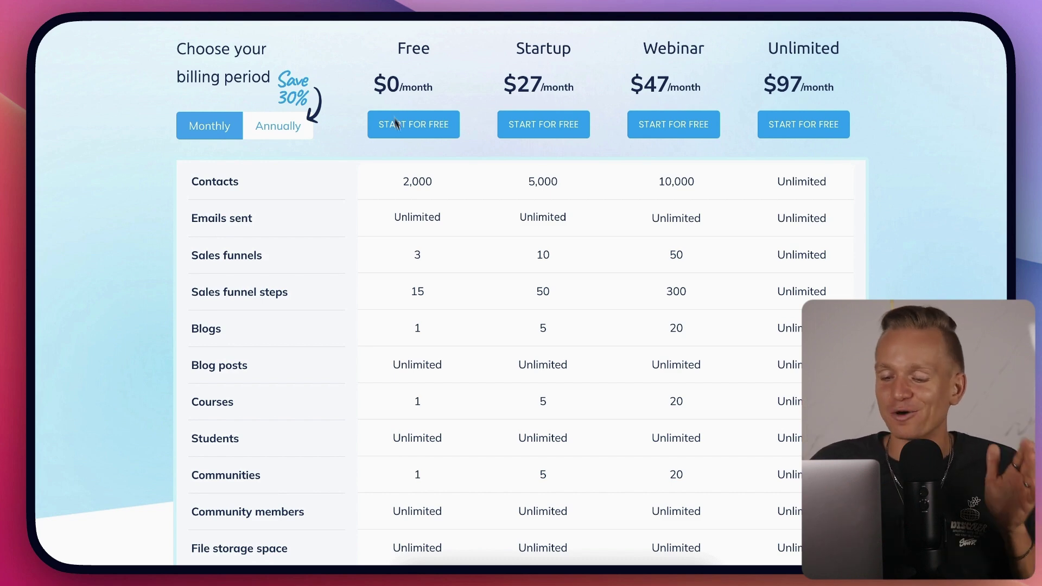
pyautogui.scroll(-3, 426, 235)
pyautogui.scroll(-5, 425, 237)
pyautogui.scroll(-1, 428, 239)
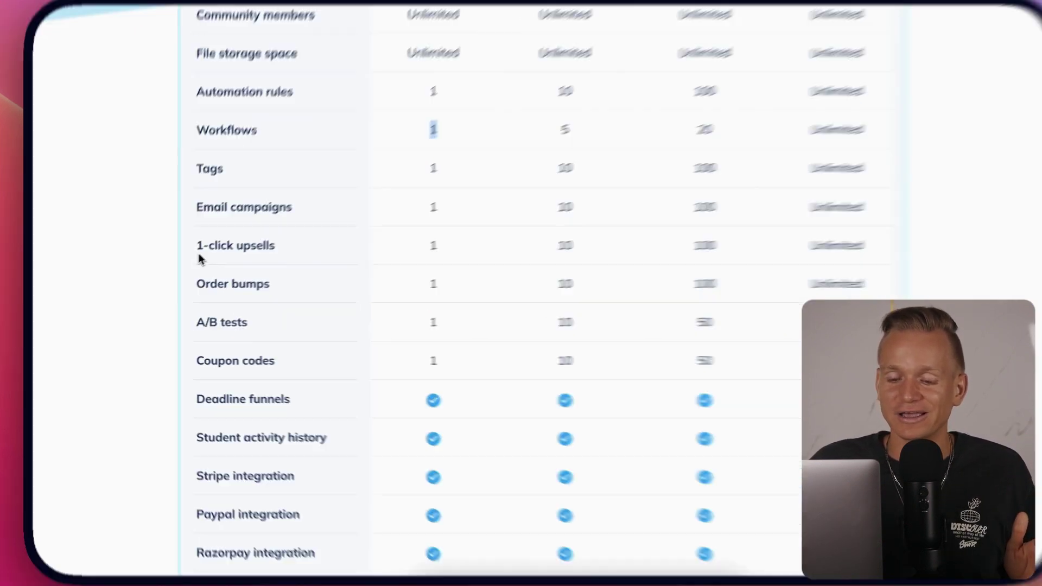
pyautogui.moveTo(191, 250); pyautogui.dragTo(260, 252)
pyautogui.moveTo(232, 287); pyautogui.dragTo(215, 286)
pyautogui.moveTo(342, 227); pyautogui.dragTo(414, 267)
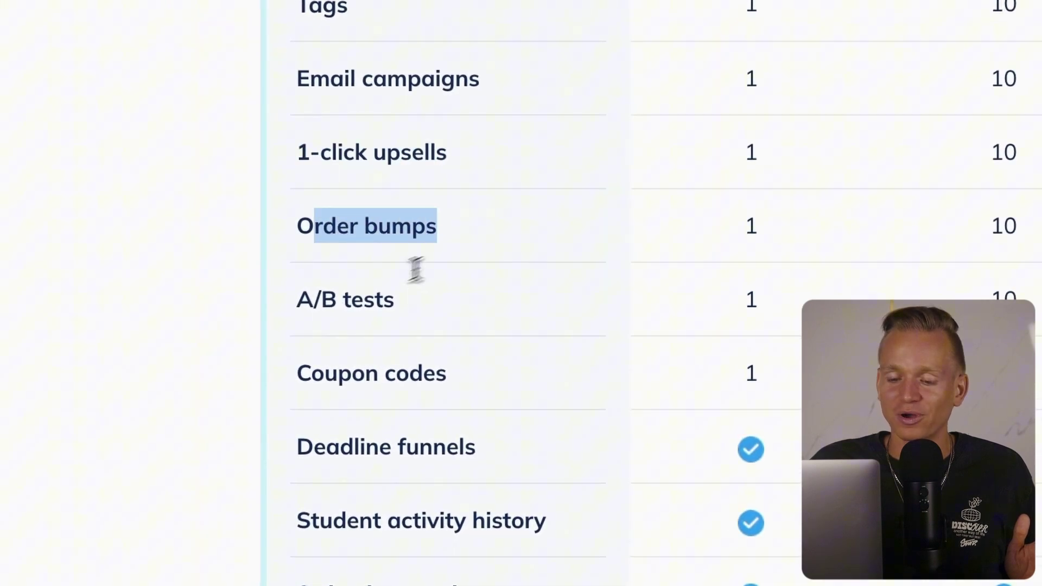
pyautogui.moveTo(321, 299); pyautogui.dragTo(394, 301)
pyautogui.click(513, 328)
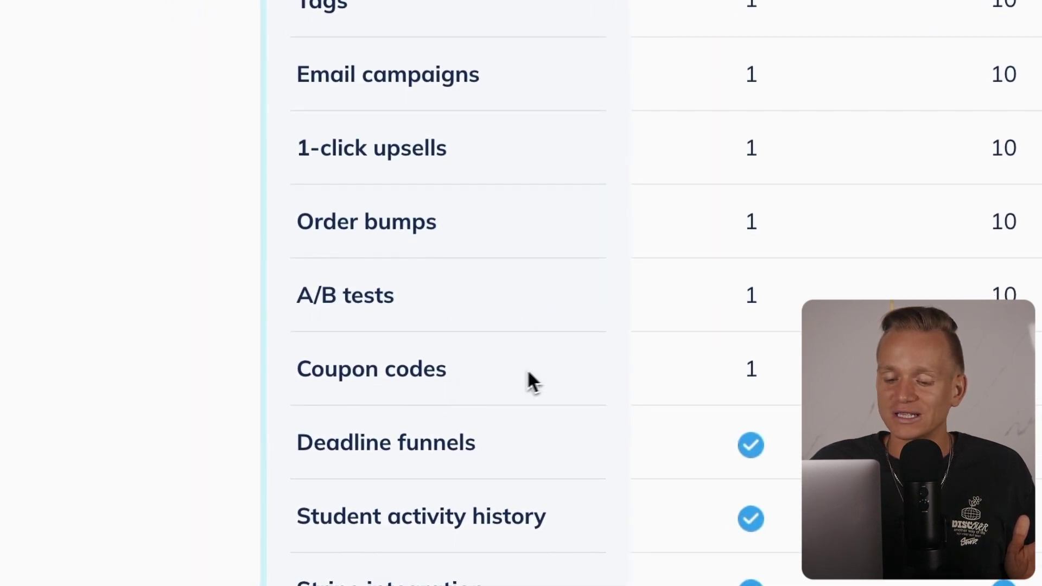
pyautogui.scroll(-2, 530, 379)
pyautogui.scroll(-2, 548, 409)
pyautogui.scroll(-1, 556, 417)
pyautogui.scroll(-1, 557, 418)
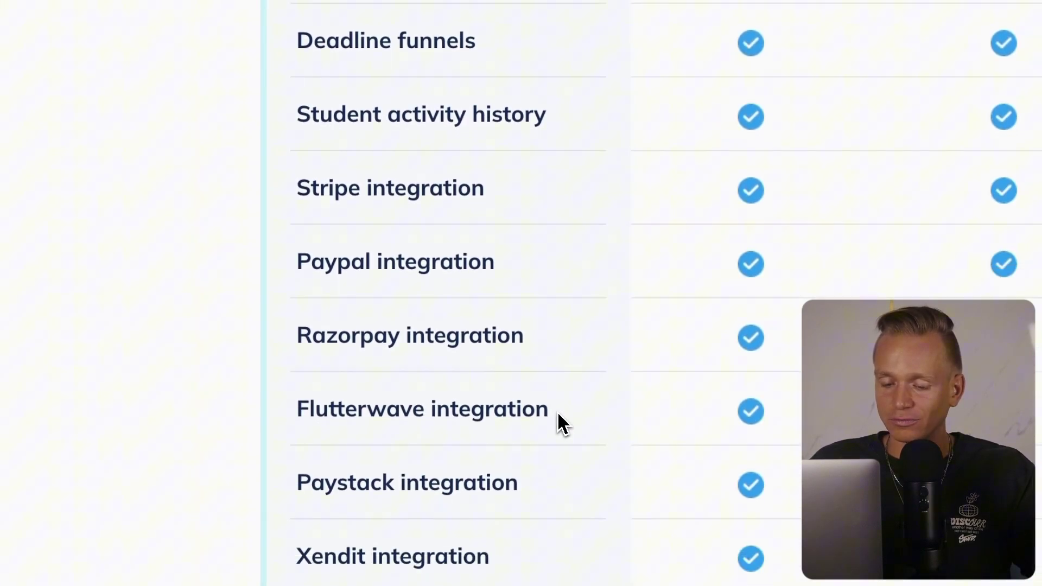
pyautogui.scroll(-3, 560, 418)
pyautogui.scroll(-7, 565, 421)
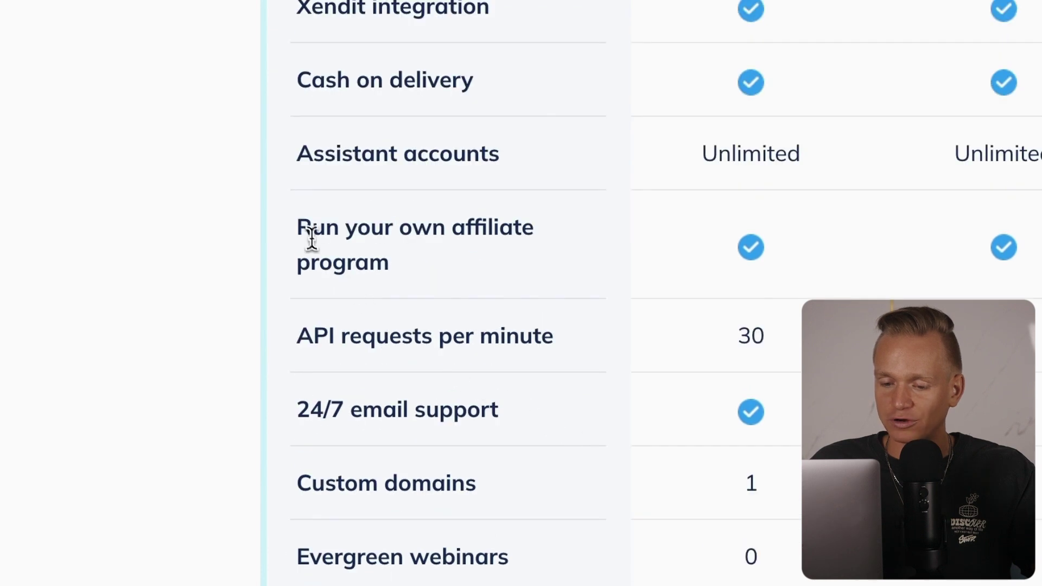
pyautogui.moveTo(301, 225)
pyautogui.mouseDown()
pyautogui.moveTo(446, 253)
pyautogui.moveTo(426, 263)
pyautogui.mouseUp()
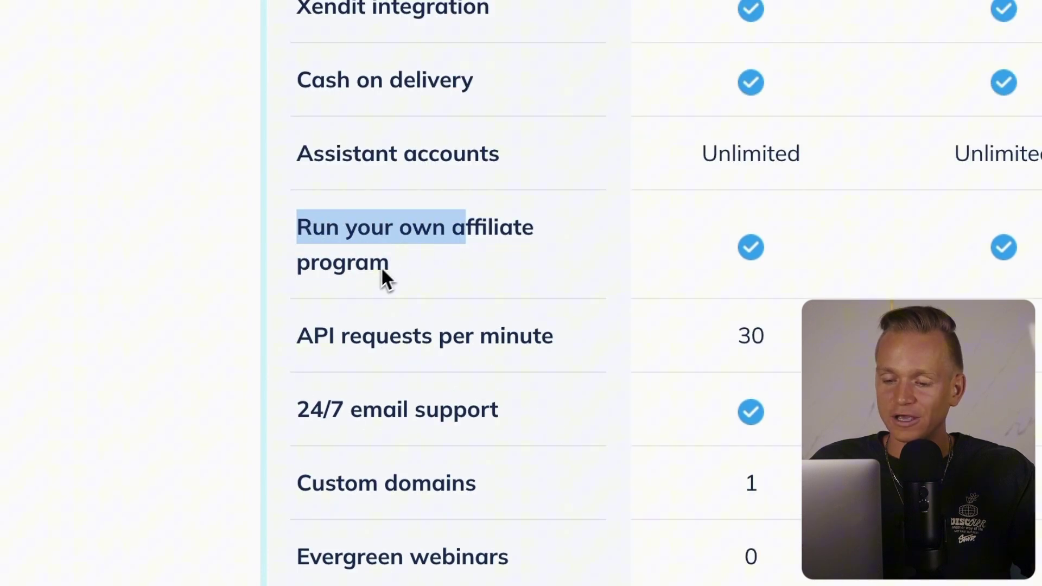
pyautogui.click(405, 287)
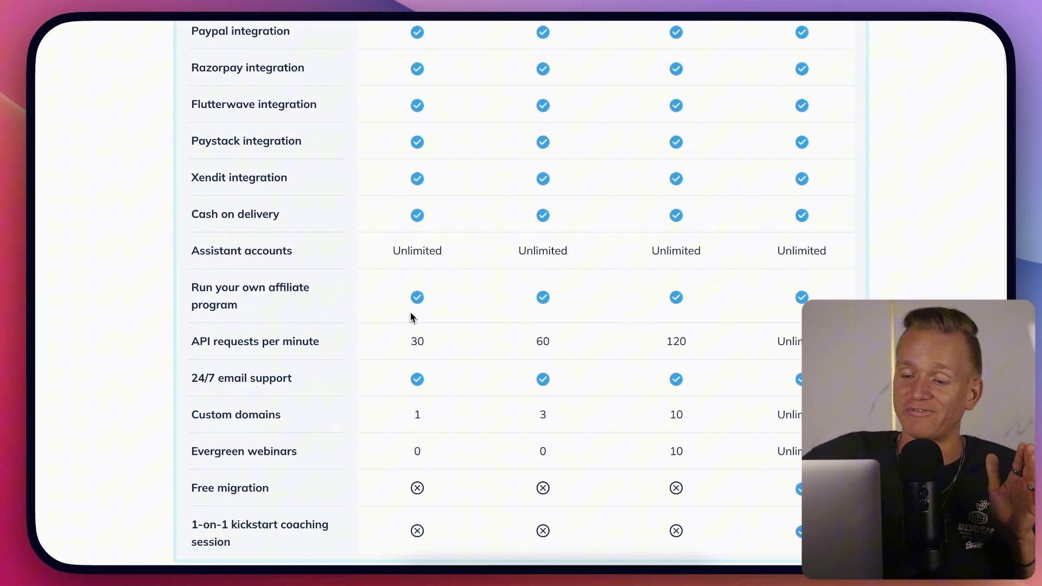
pyautogui.scroll(-2, 411, 317)
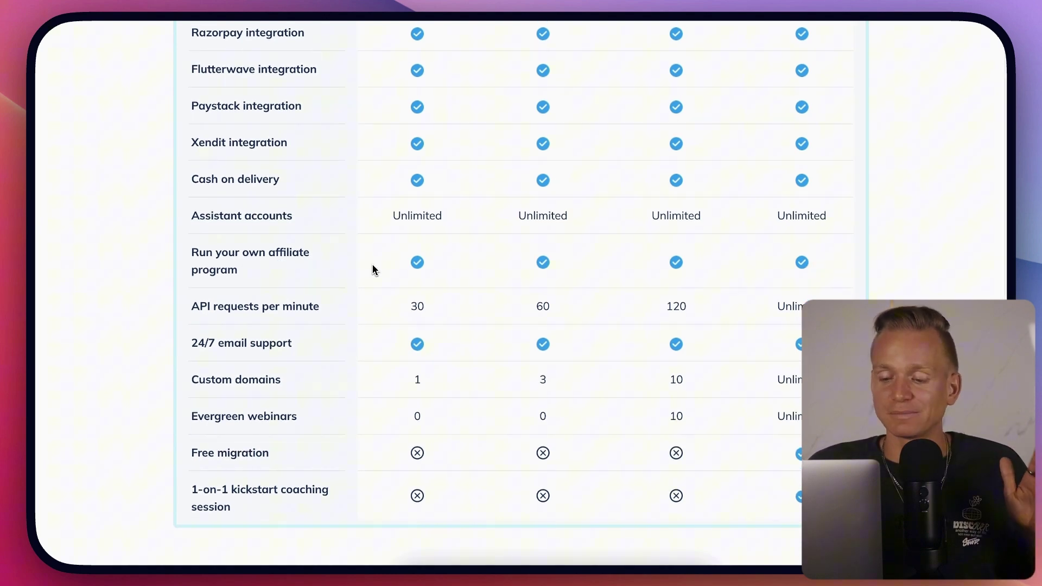
pyautogui.scroll(20, 421, 343)
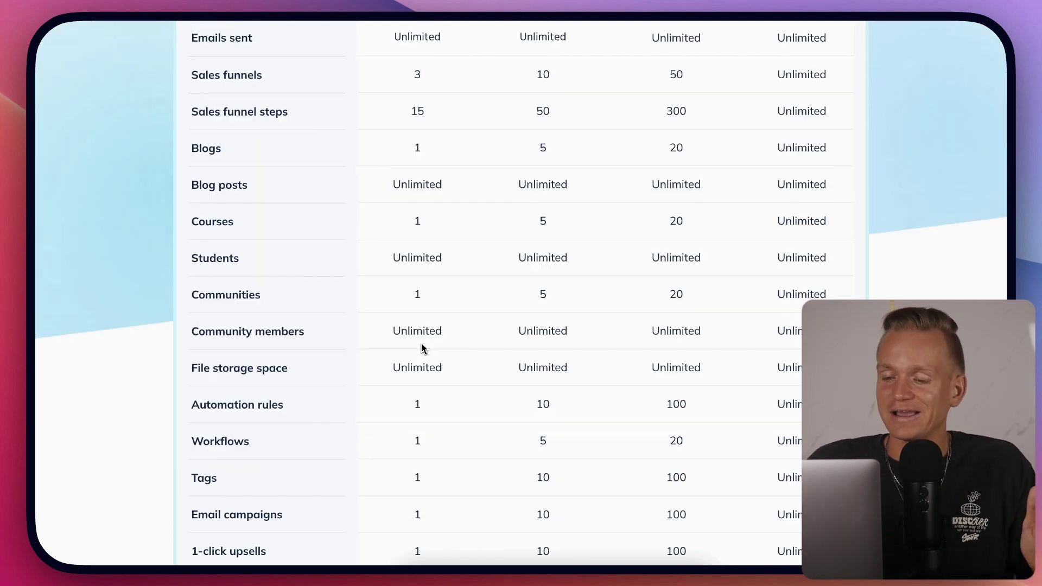
pyautogui.scroll(5, 421, 341)
pyautogui.scroll(-1, 586, 260)
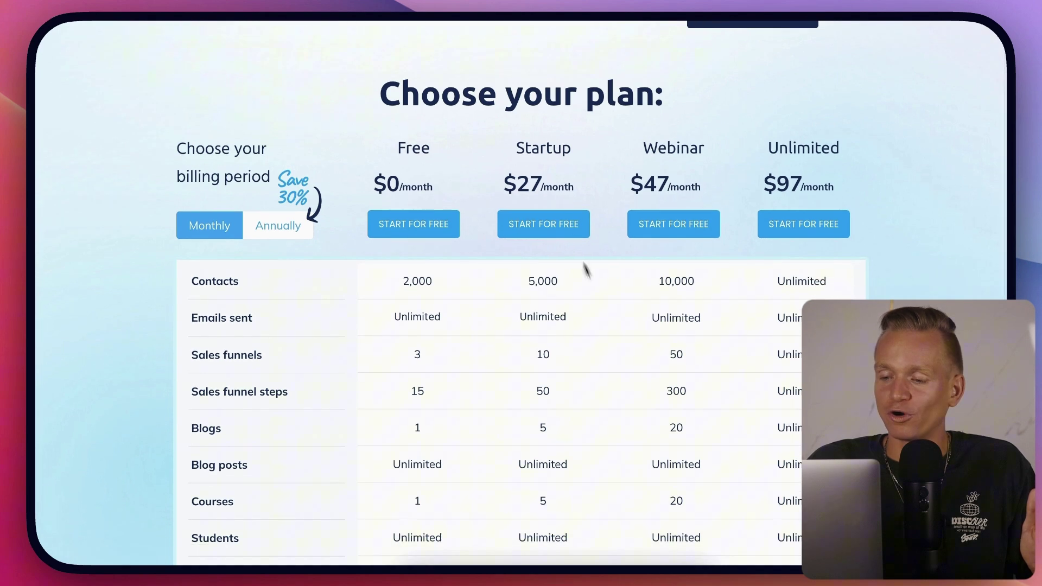
pyautogui.moveTo(513, 148); pyautogui.dragTo(561, 187)
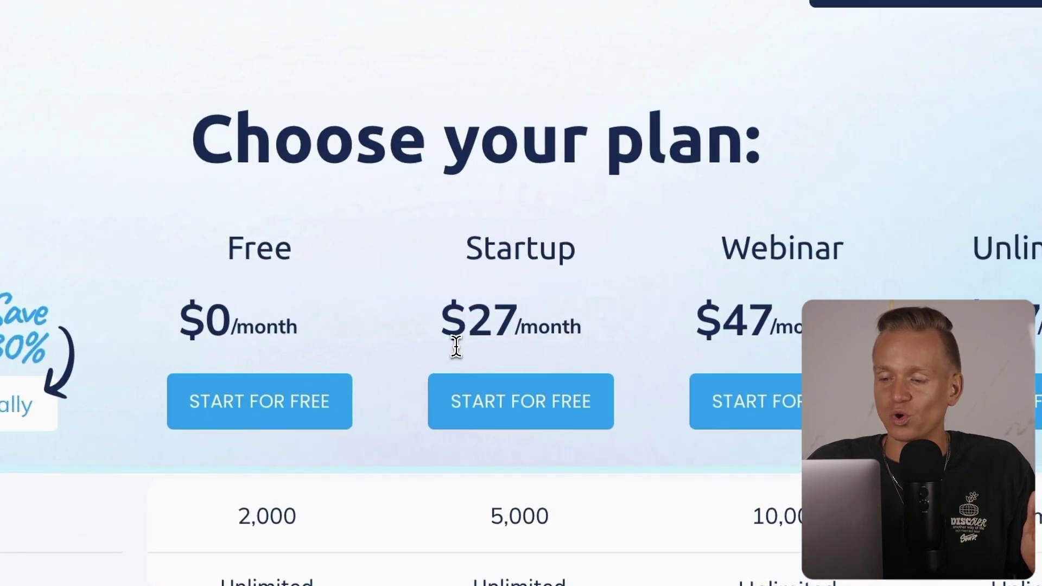
pyautogui.moveTo(464, 347); pyautogui.dragTo(520, 347)
pyautogui.click(544, 364)
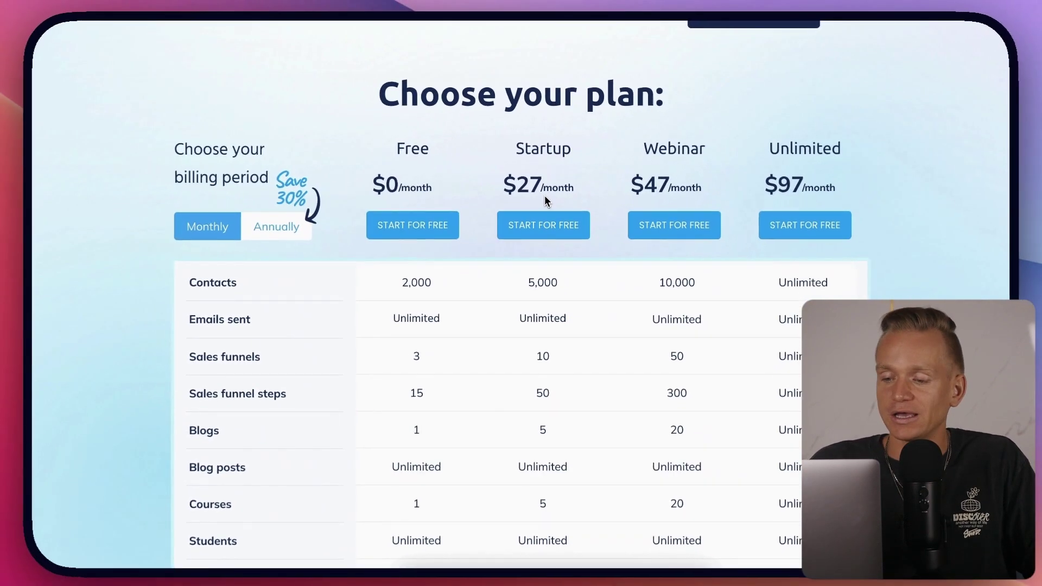
pyautogui.moveTo(529, 285); pyautogui.dragTo(558, 287)
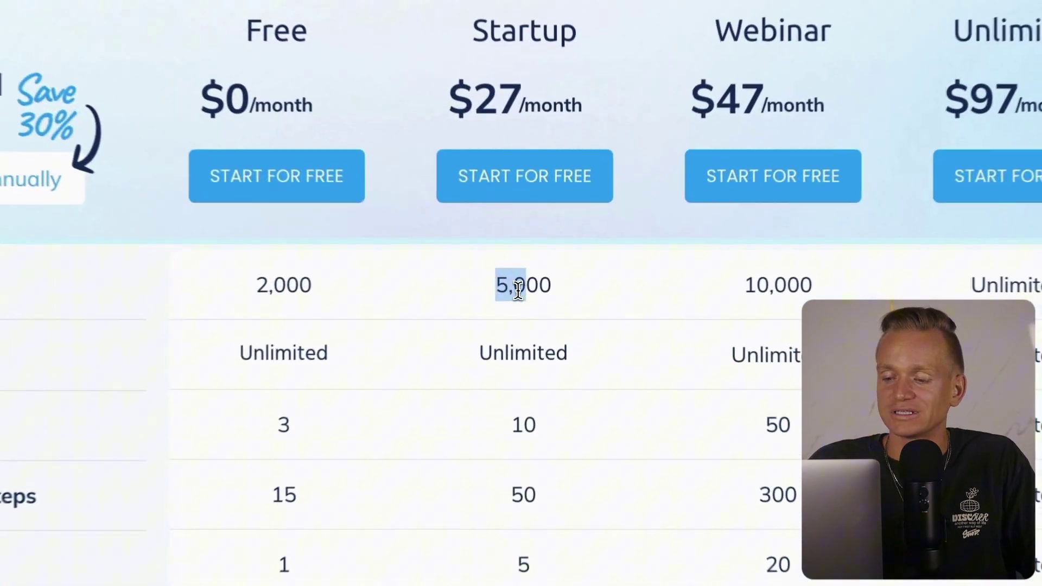
pyautogui.click(491, 300)
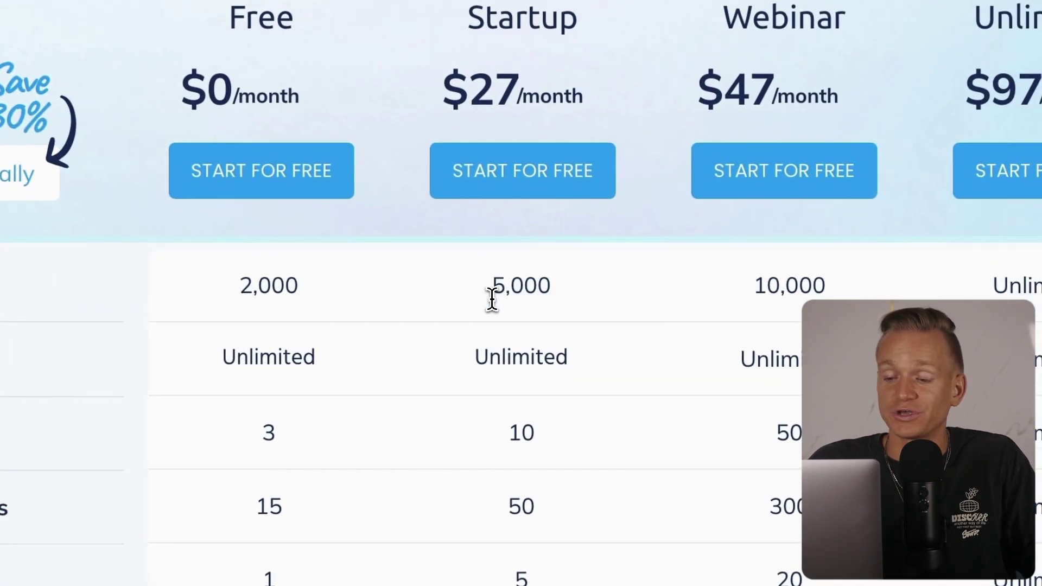
pyautogui.click(550, 298)
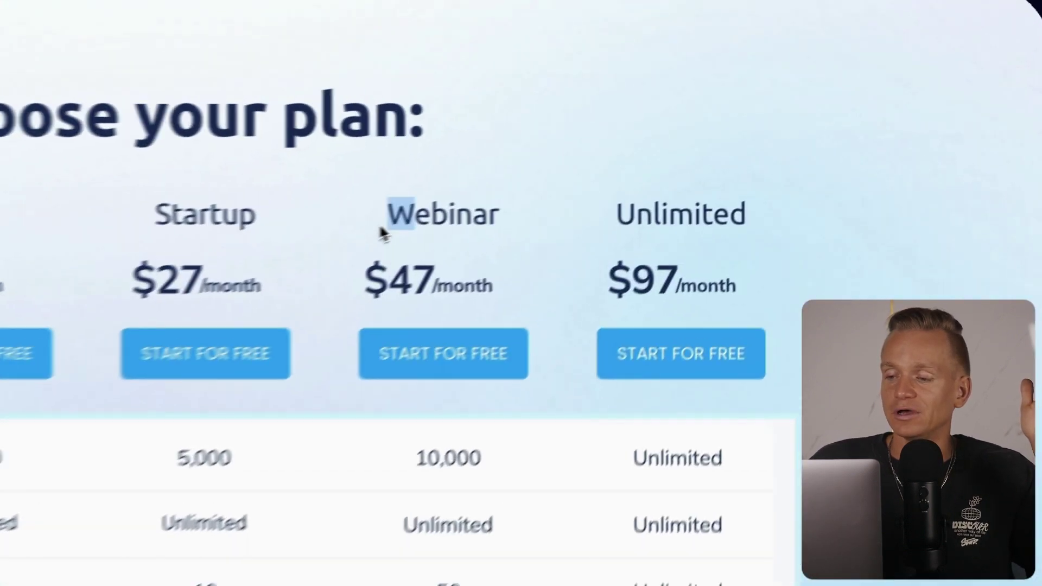
pyautogui.moveTo(383, 233); pyautogui.dragTo(430, 298)
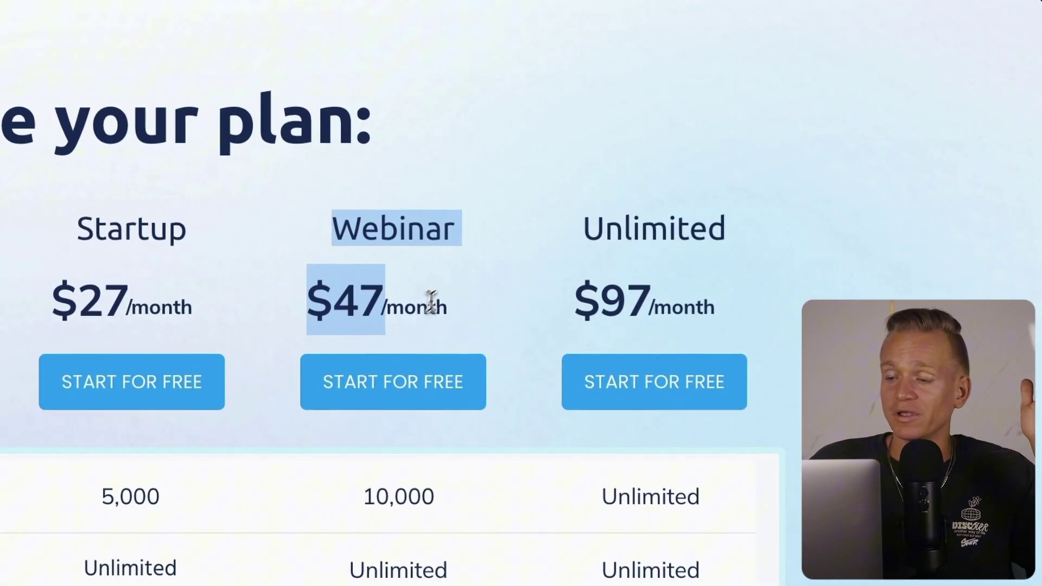
pyautogui.click(383, 324)
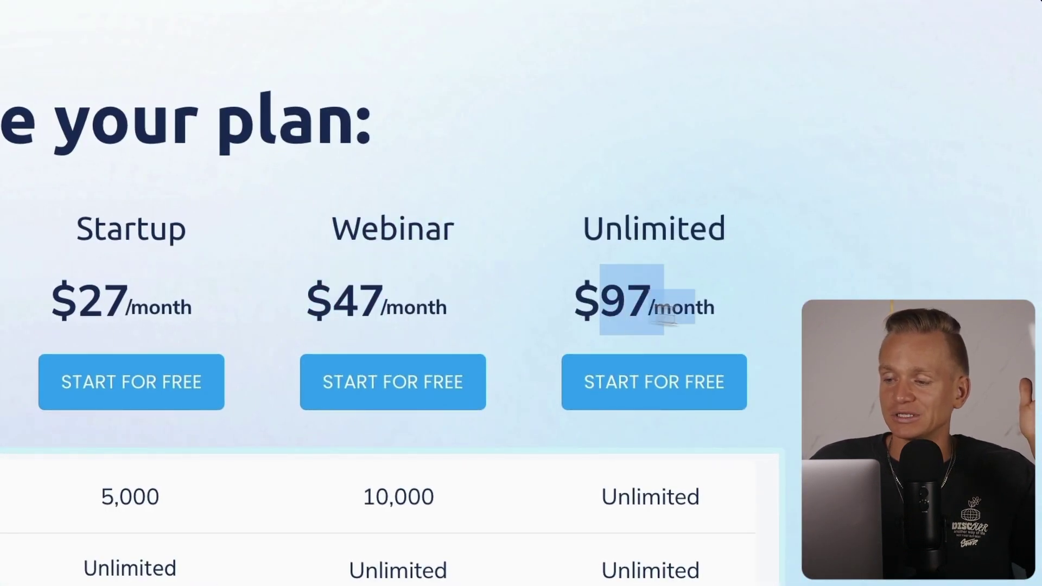
pyautogui.moveTo(624, 341); pyautogui.dragTo(727, 326)
pyautogui.click(648, 337)
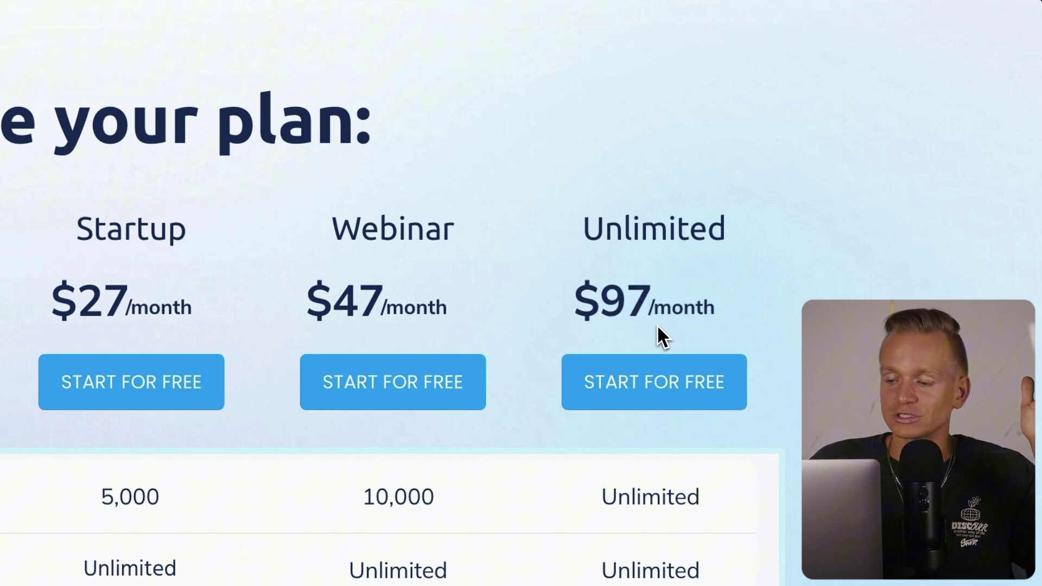
pyautogui.scroll(-5, 657, 326)
pyautogui.scroll(-5, 674, 353)
pyautogui.scroll(-5, 681, 375)
pyautogui.scroll(-5, 792, 255)
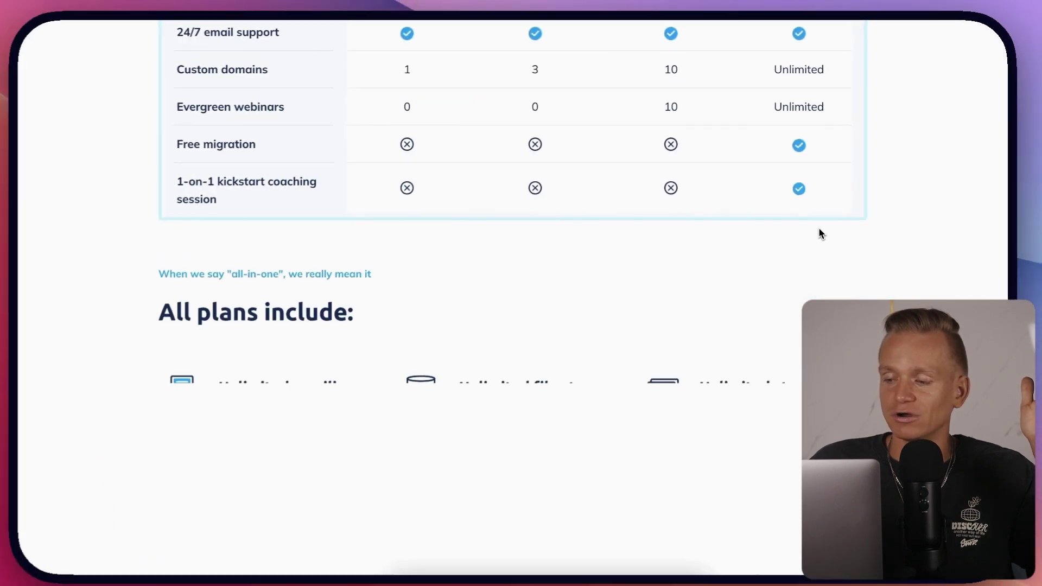
pyautogui.scroll(10, 821, 230)
pyautogui.scroll(10, 821, 231)
pyautogui.scroll(5, 824, 227)
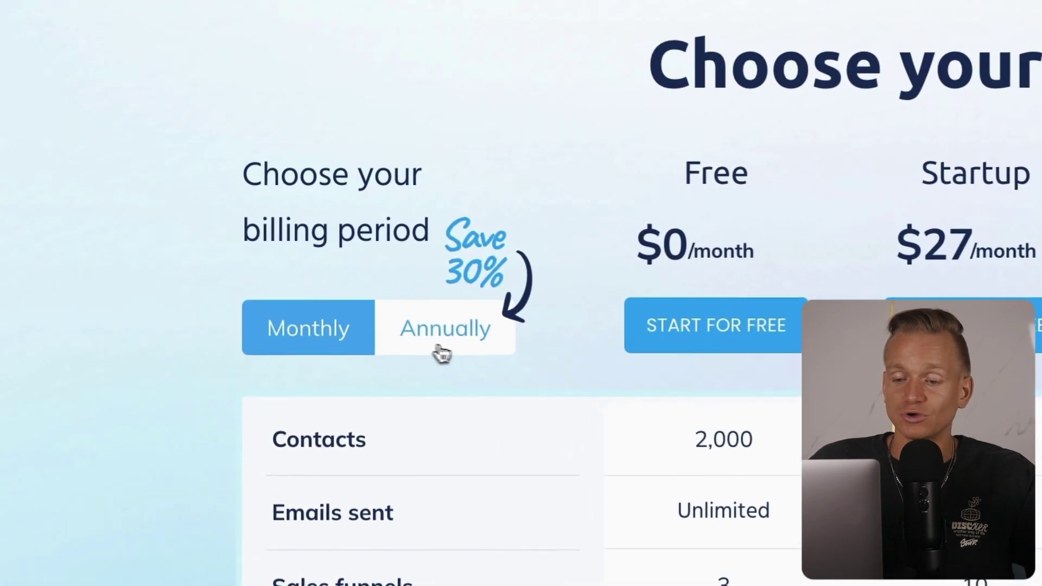
# - Switch plan prices to annual billing and highlight the Unlimited plan's $828 yearly price
pyautogui.click(461, 339)
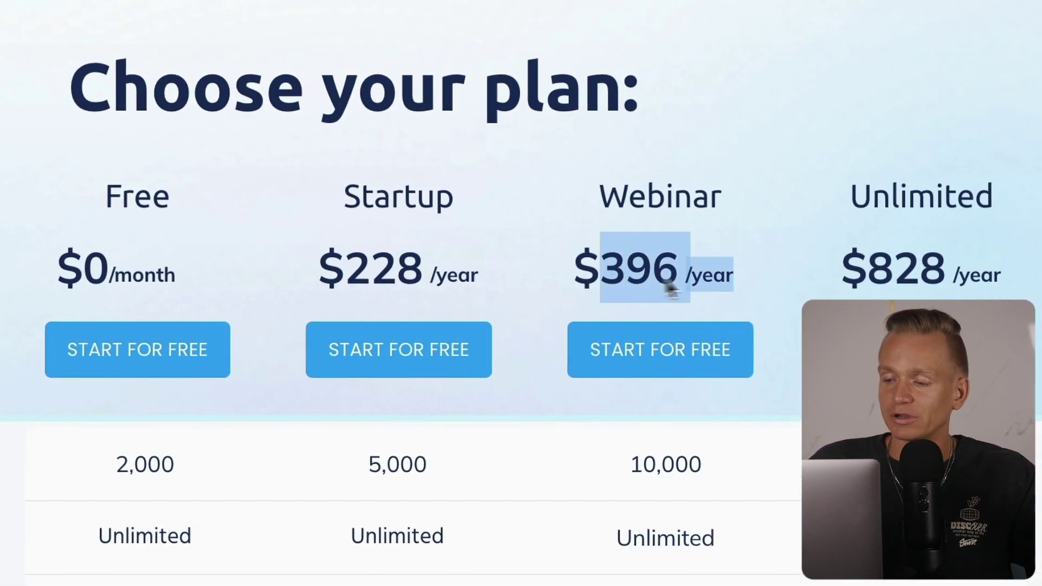
pyautogui.moveTo(540, 332); pyautogui.dragTo(678, 332)
pyautogui.click(675, 331)
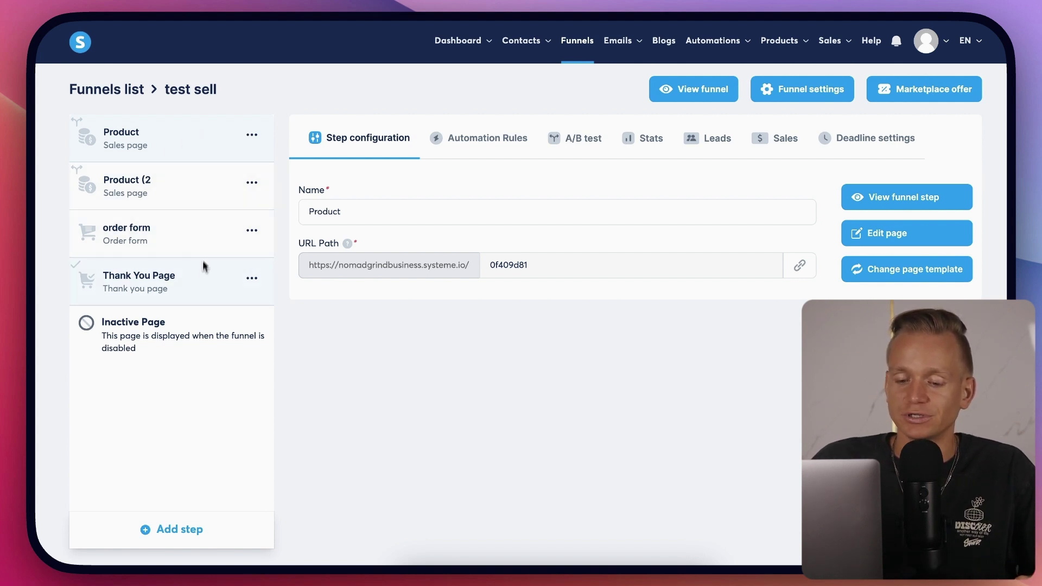
# - Start adding a new step to the 'test sell' funnel
pyautogui.click(173, 529)
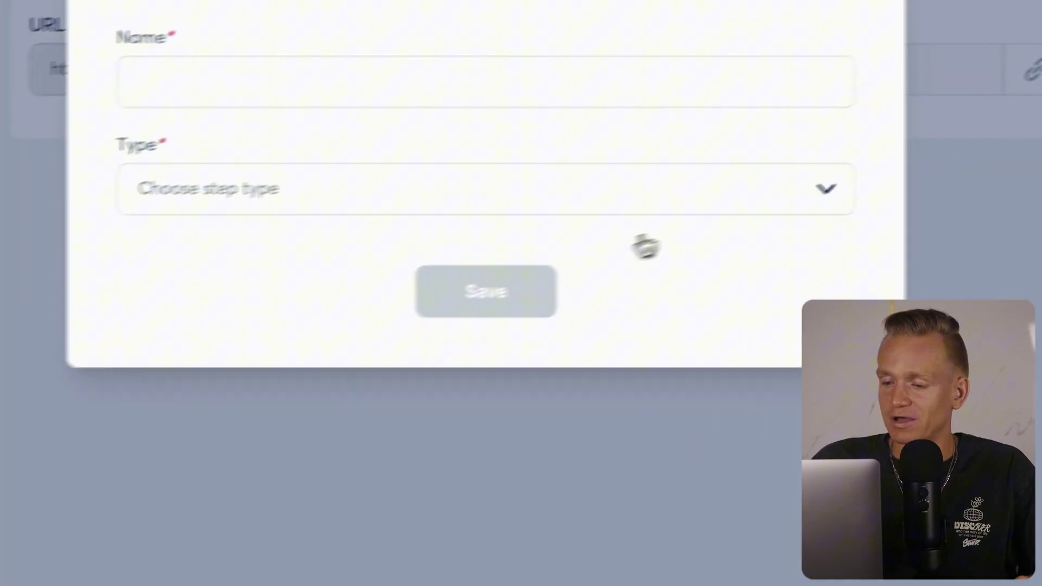
# - Browse the funnel step types in the Type dropdown, then dismiss the dialog without creating a step
pyautogui.click(762, 209)
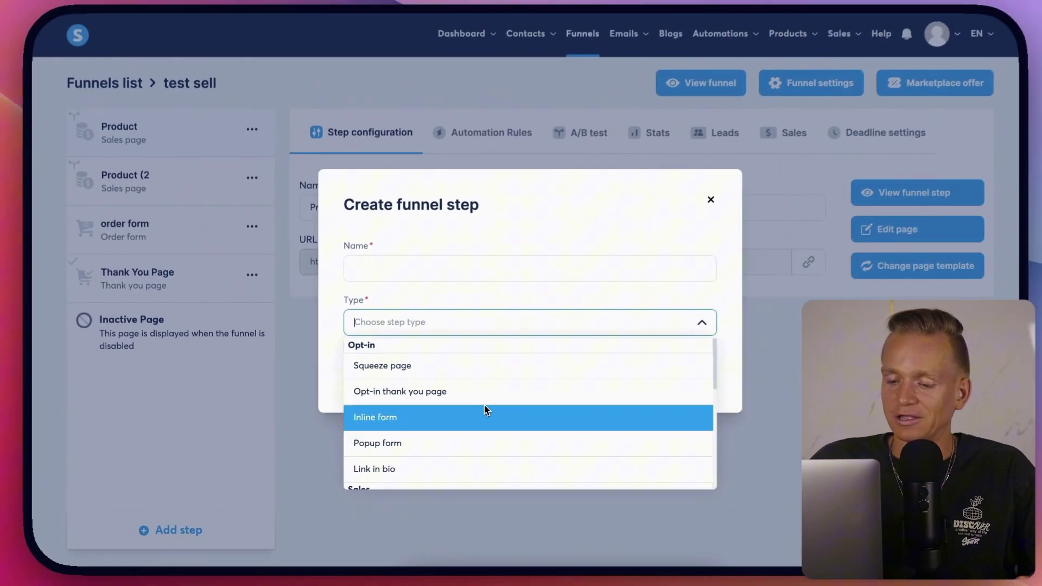
pyautogui.scroll(-2, 477, 412)
pyautogui.scroll(-1, 472, 413)
pyautogui.scroll(-2, 472, 413)
pyautogui.scroll(-1, 473, 417)
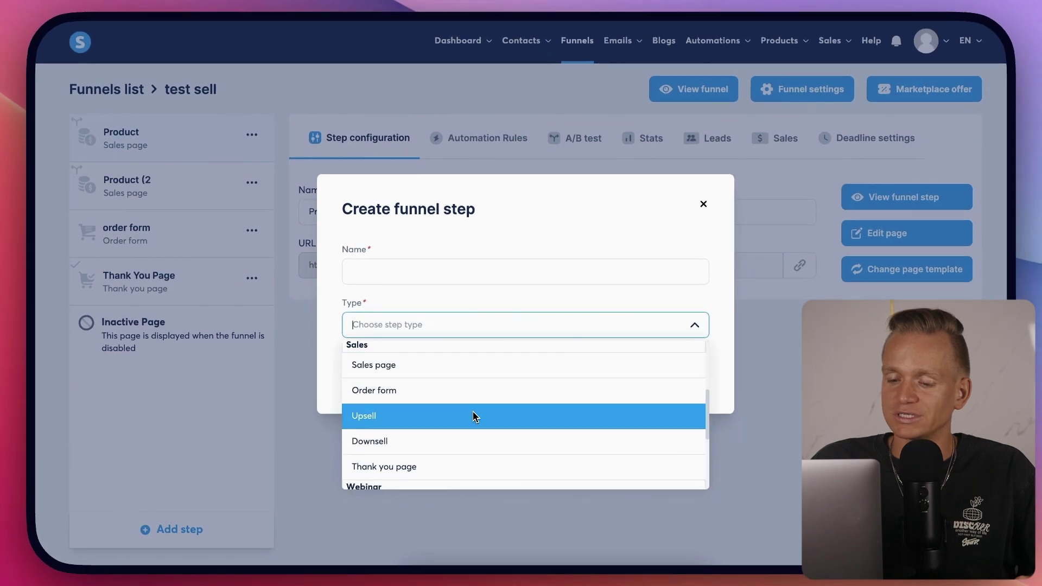
pyautogui.scroll(-2, 466, 405)
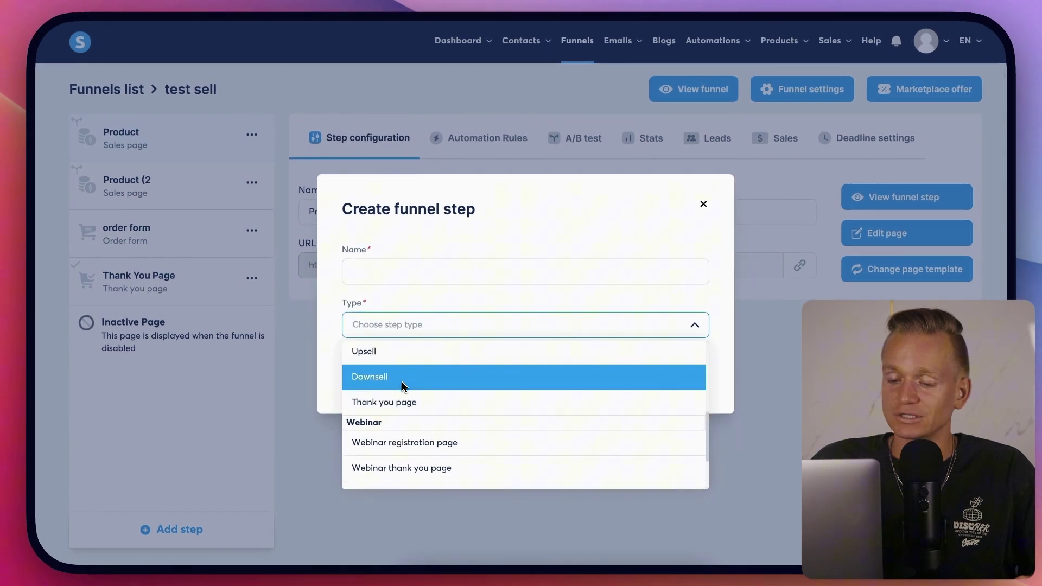
pyautogui.scroll(-3, 458, 399)
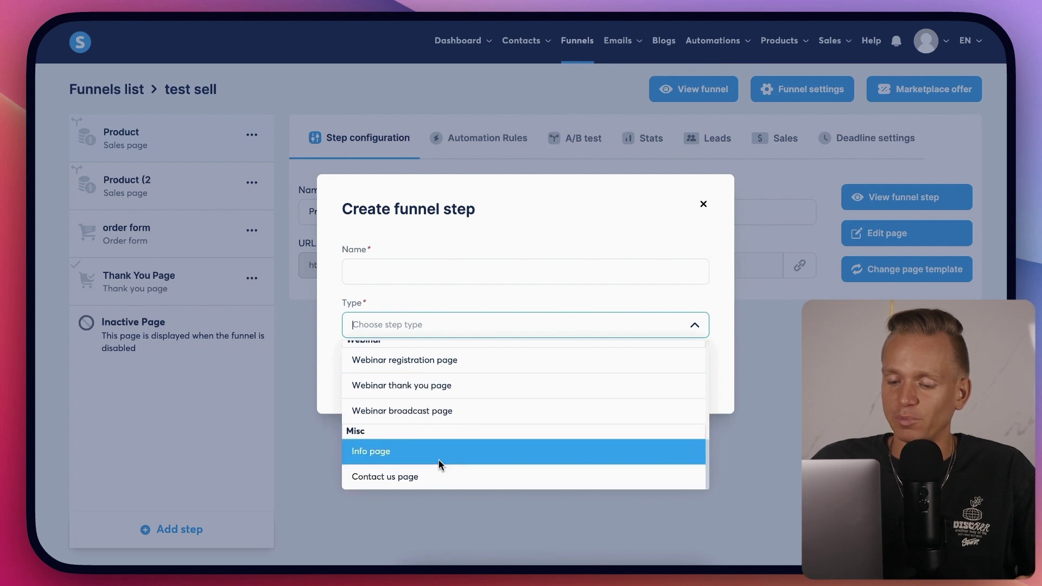
pyautogui.scroll(10, 451, 451)
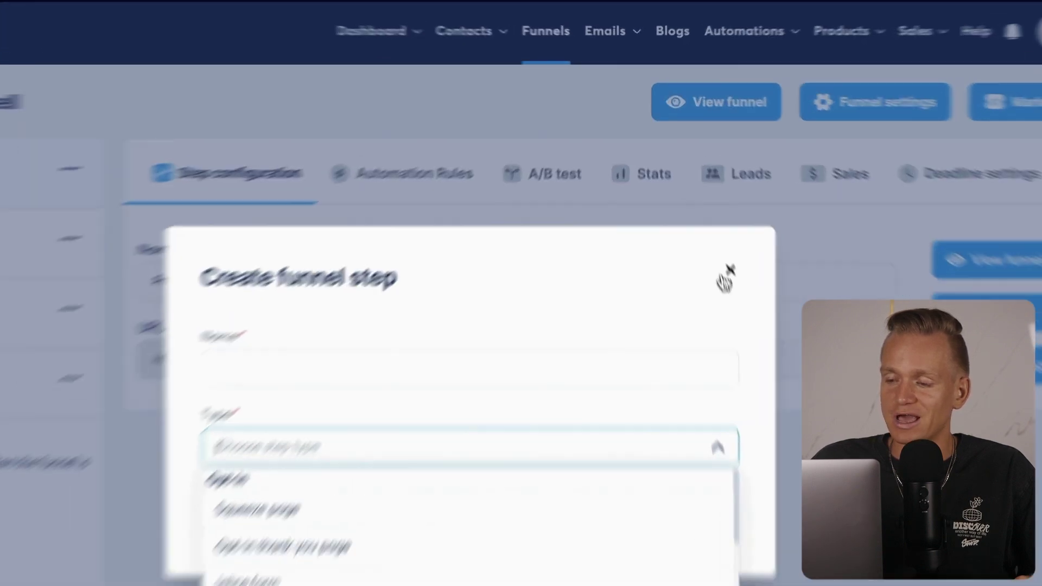
pyautogui.click(703, 204)
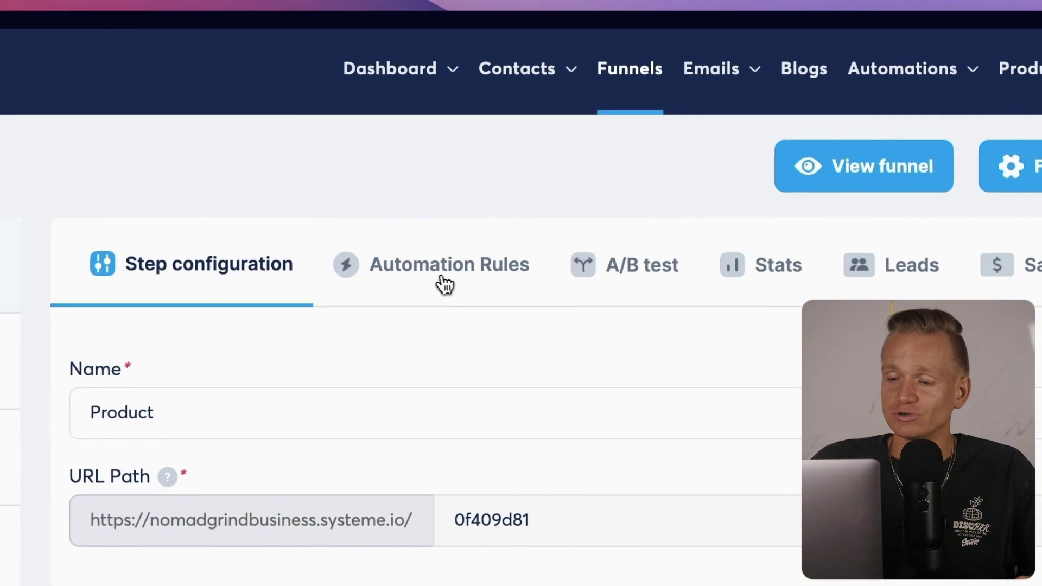
pyautogui.click(448, 286)
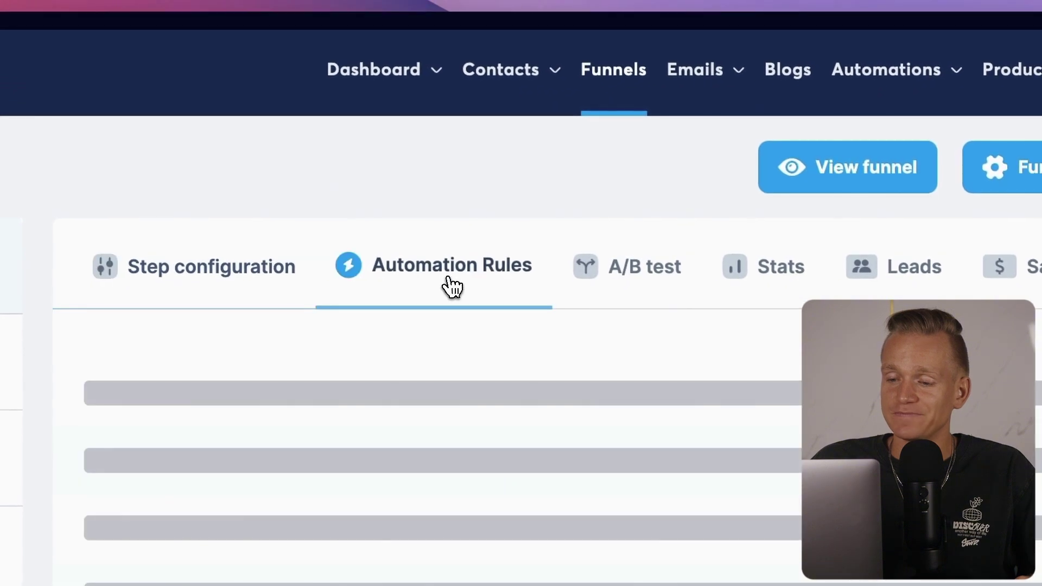
pyautogui.click(641, 287)
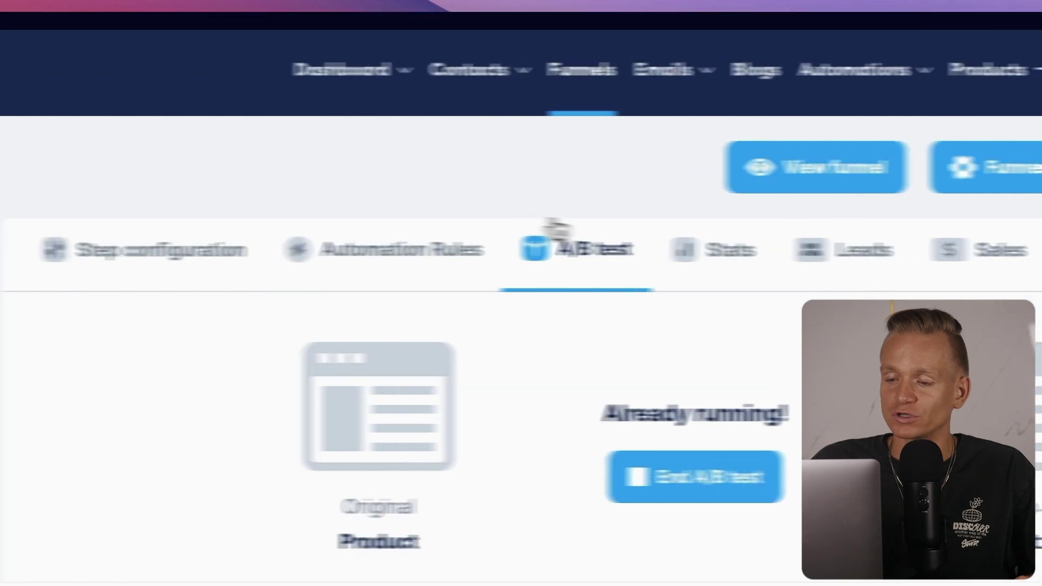
pyautogui.click(299, 265)
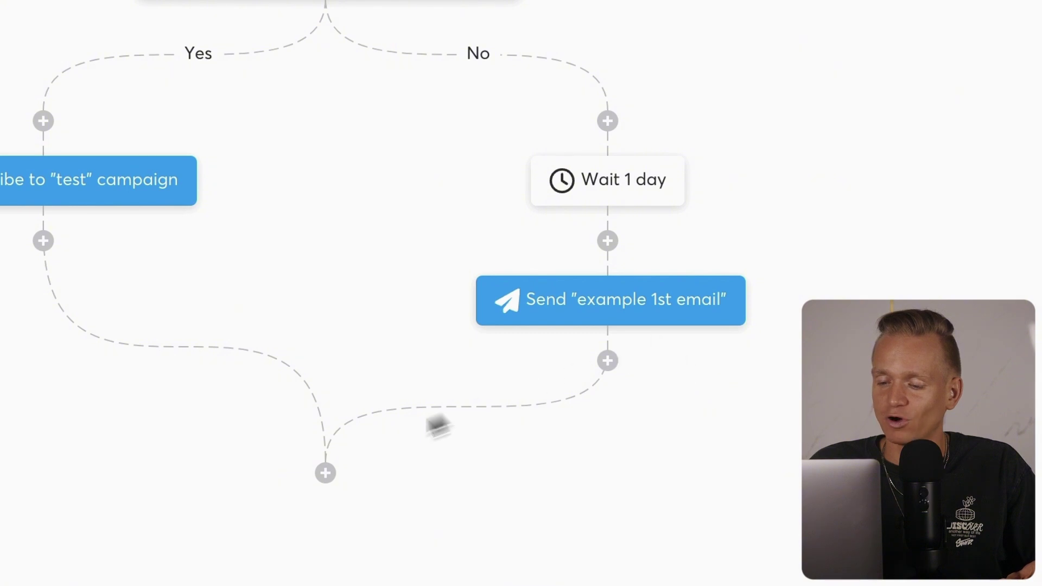
# - Preview the workflow's addable step types from a plus node, then close them
pyautogui.click(325, 473)
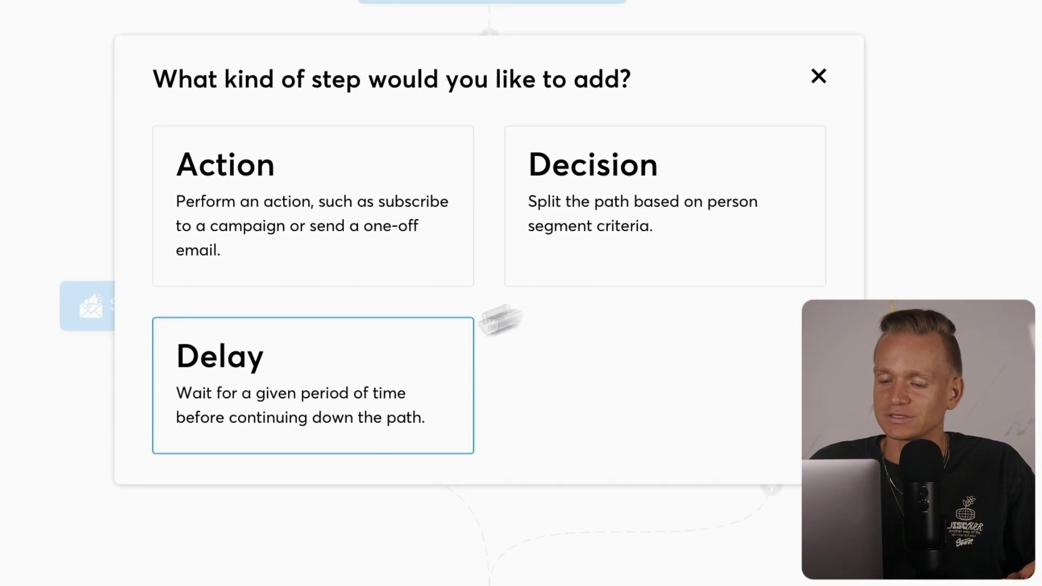
pyautogui.click(819, 76)
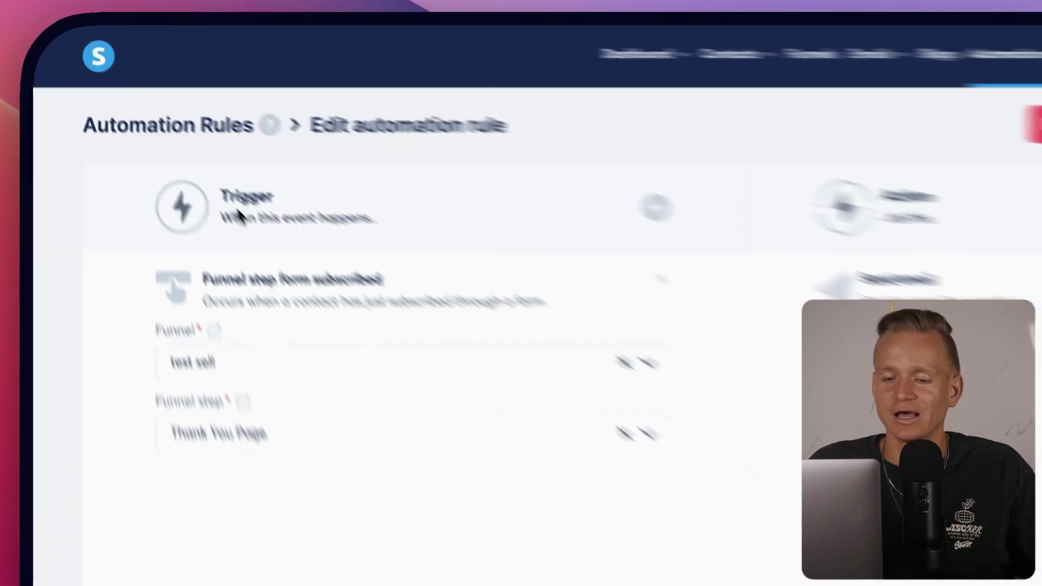
# - Browse the full list of available automation rule triggers
pyautogui.moveTo(163, 137); pyautogui.dragTo(187, 153)
pyautogui.click(461, 145)
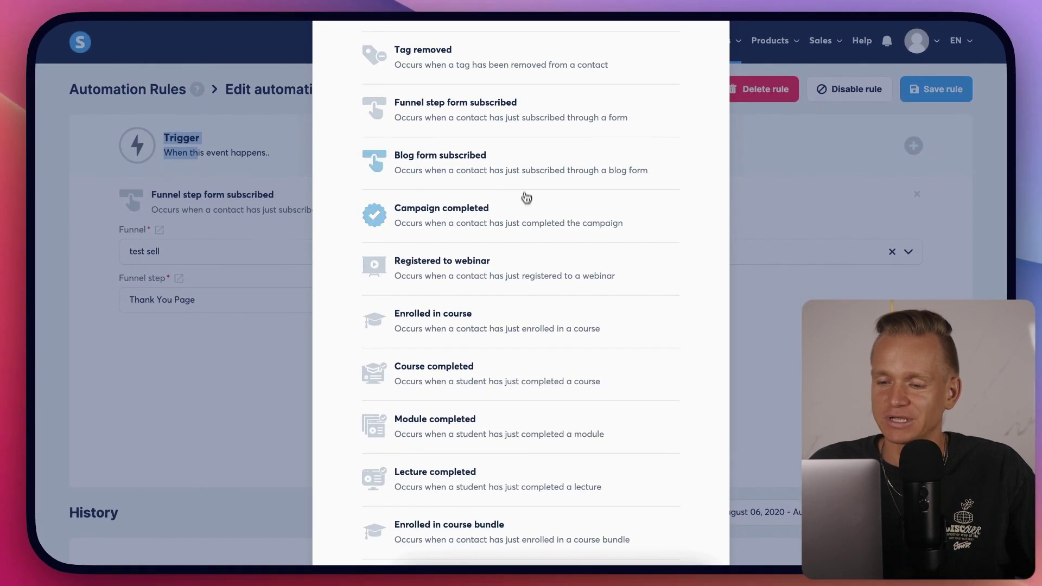
pyautogui.scroll(-2, 526, 187)
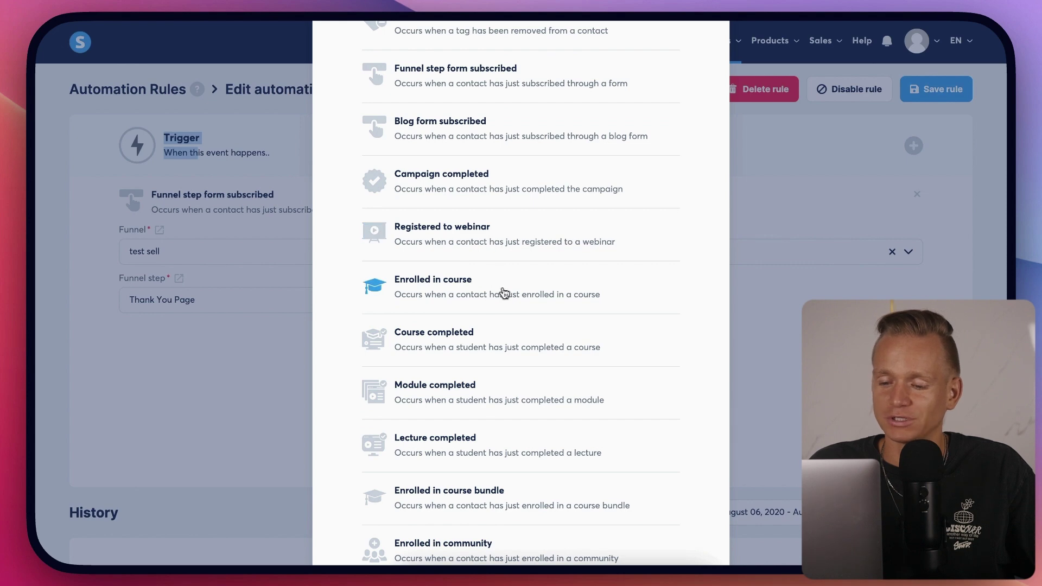
pyautogui.scroll(-3, 504, 293)
pyautogui.scroll(-2, 507, 298)
pyautogui.scroll(-3, 506, 300)
pyautogui.scroll(-2, 509, 302)
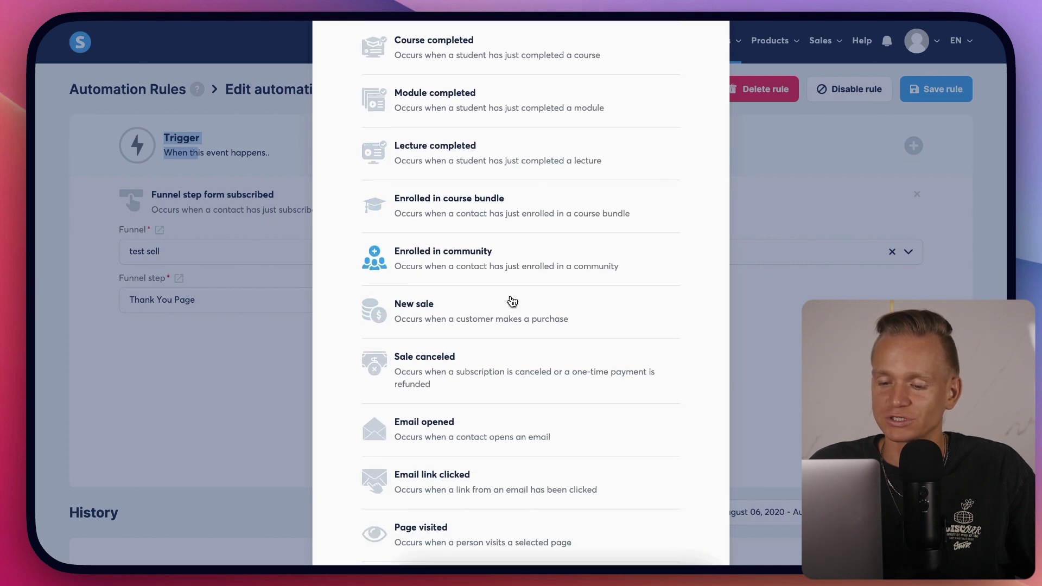
pyautogui.scroll(-2, 477, 337)
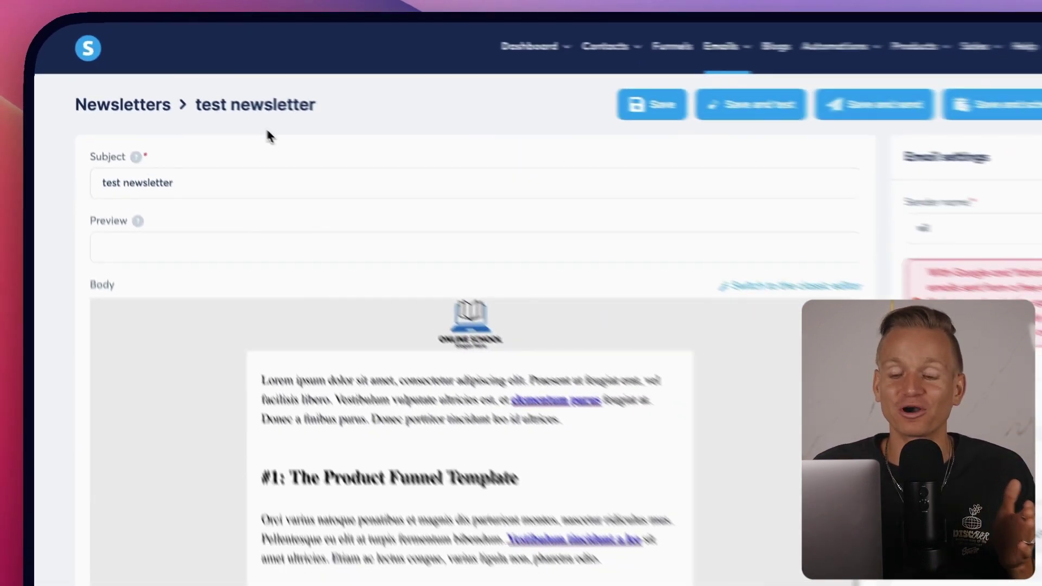
# - Scroll through the 'test sell newsletter' and click into its subject line
pyautogui.scroll(-1, 232, 115)
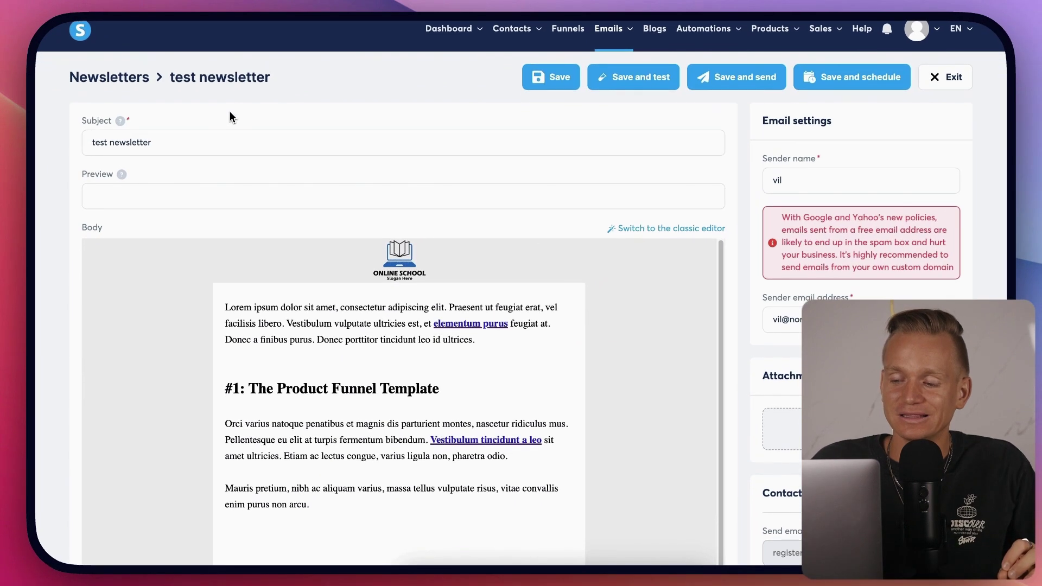
pyautogui.scroll(-1, 244, 117)
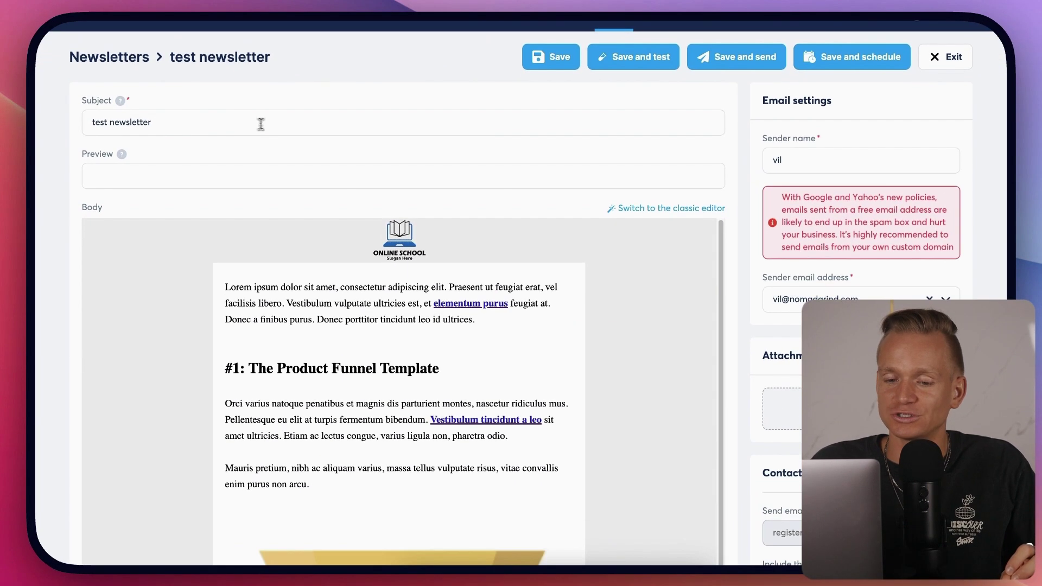
pyautogui.click(260, 122)
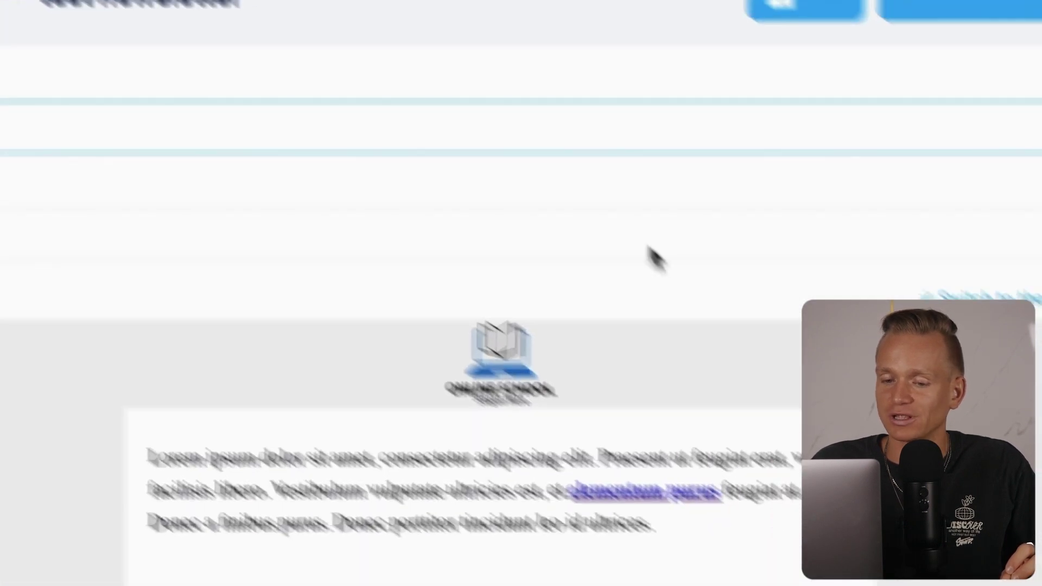
pyautogui.scroll(-2, 692, 285)
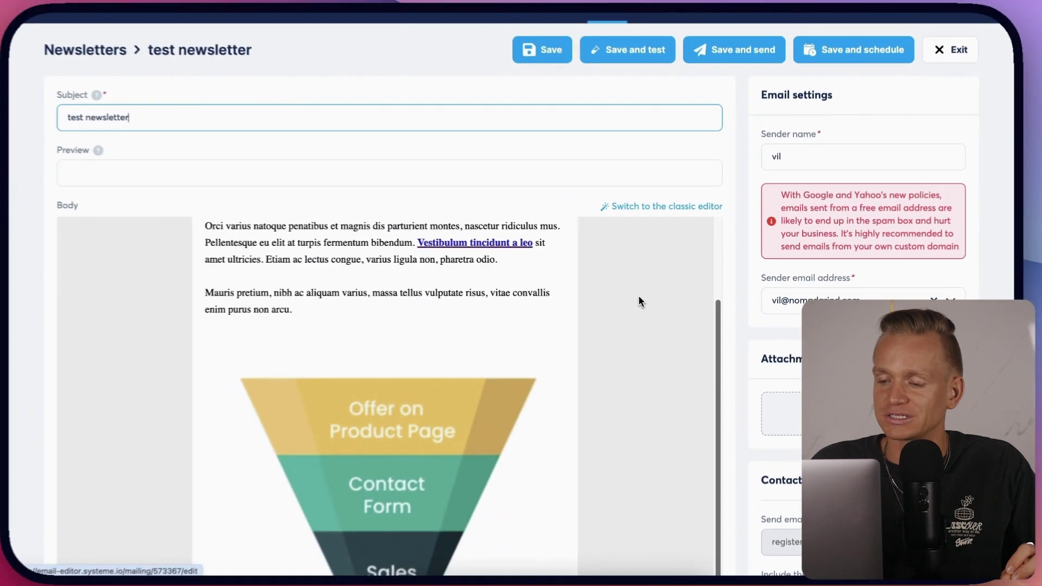
pyautogui.scroll(-10, 692, 284)
pyautogui.scroll(-5, 684, 279)
pyautogui.scroll(10, 661, 271)
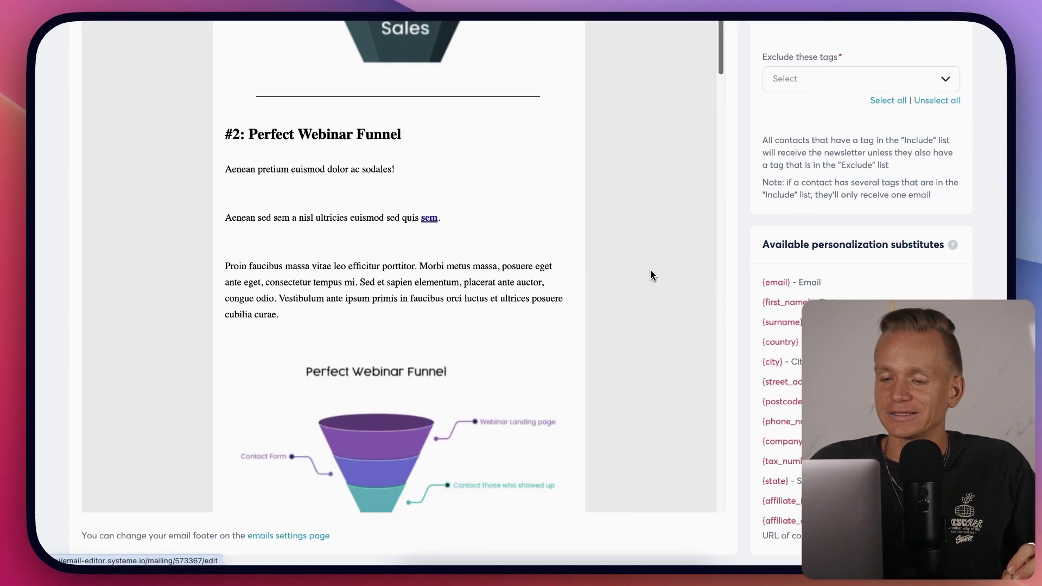
pyautogui.scroll(10, 597, 255)
pyautogui.scroll(-1, 500, 227)
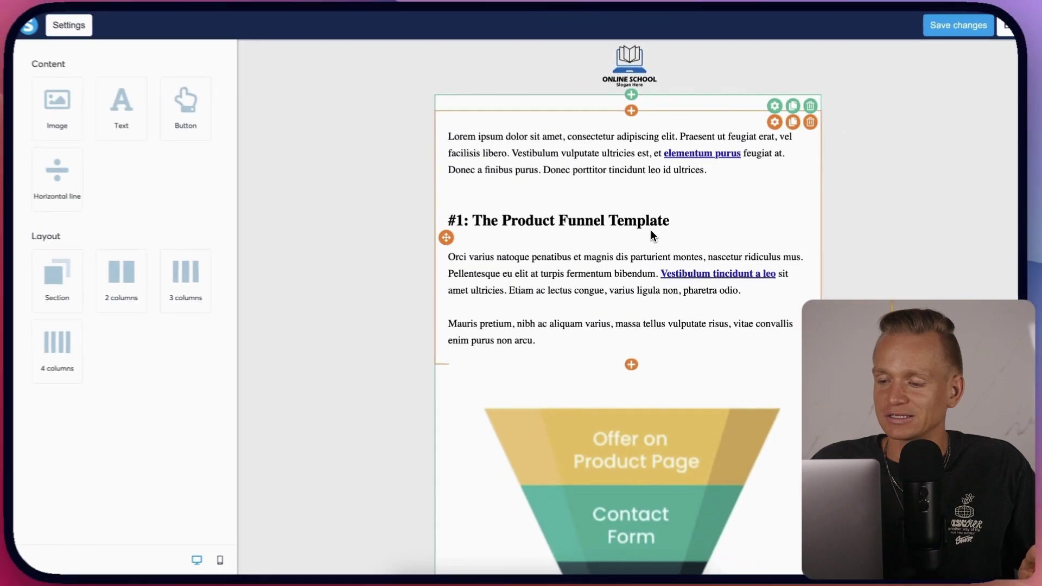
pyautogui.scroll(-5, 650, 229)
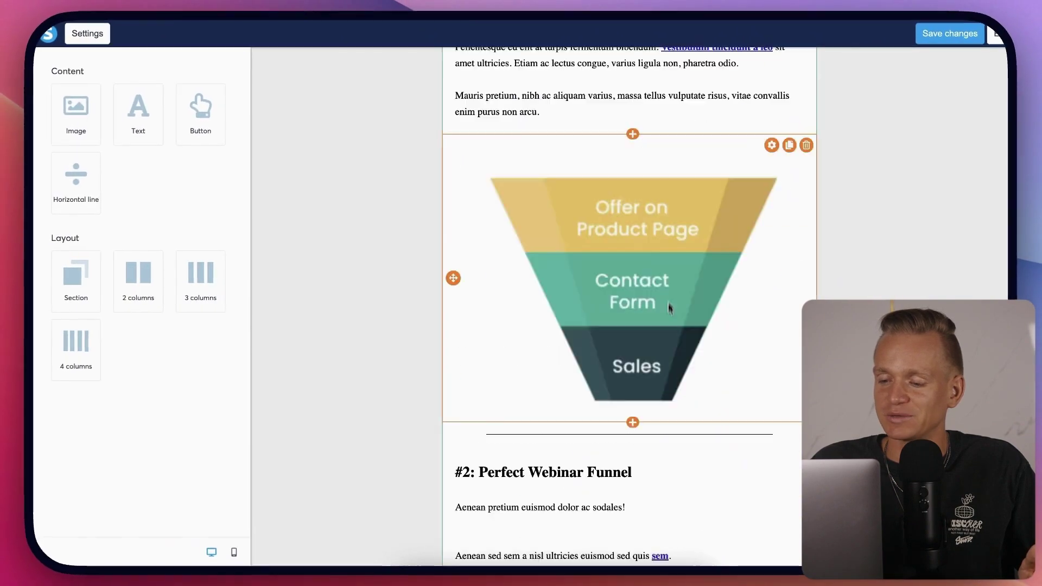
pyautogui.scroll(-5, 670, 308)
pyautogui.scroll(-5, 670, 334)
pyautogui.scroll(-3, 670, 330)
pyautogui.scroll(-1, 672, 334)
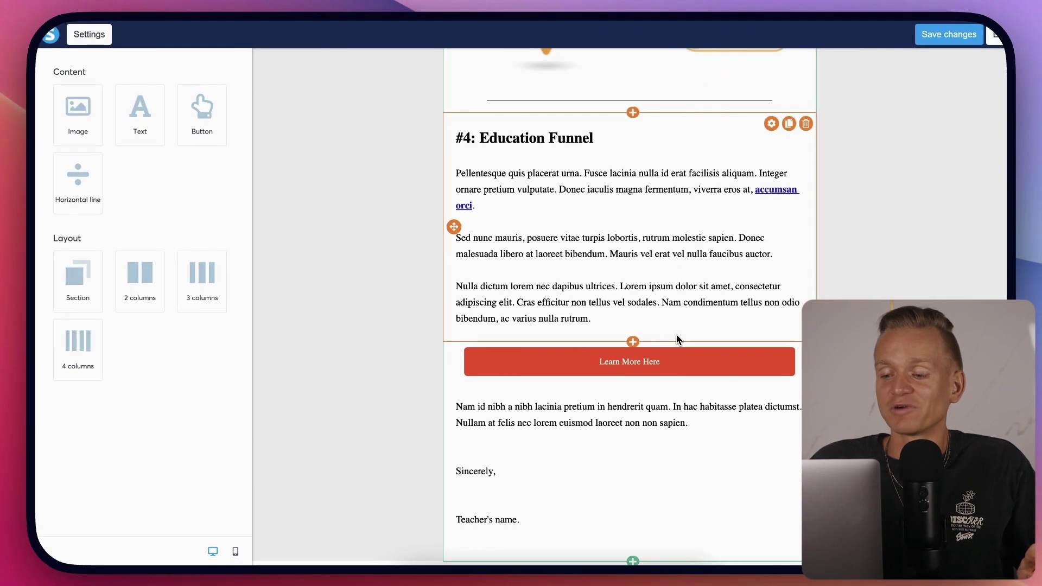
pyautogui.scroll(1, 591, 255)
pyautogui.scroll(10, 591, 253)
pyautogui.scroll(10, 593, 244)
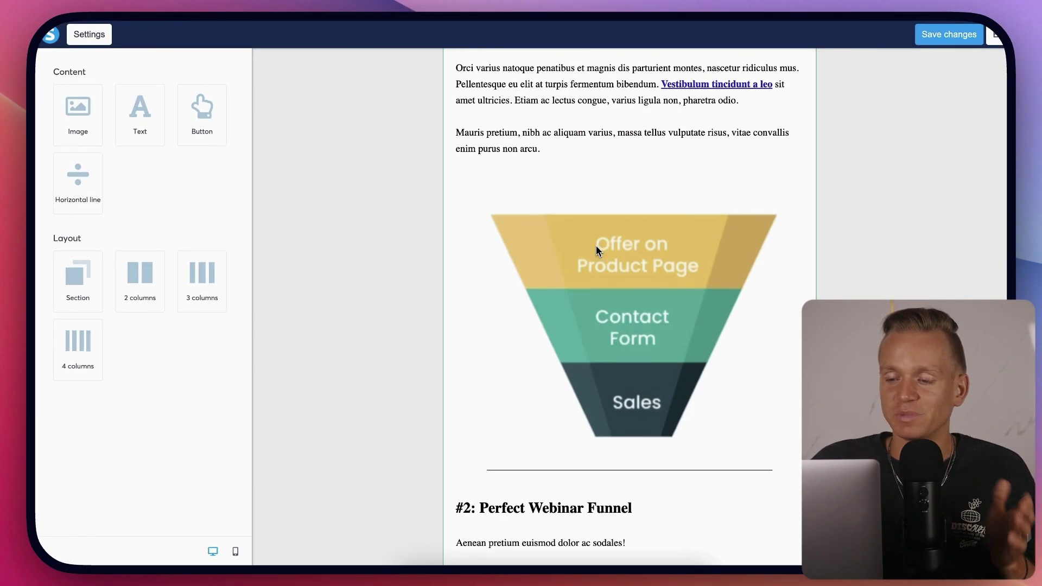
pyautogui.scroll(5, 595, 248)
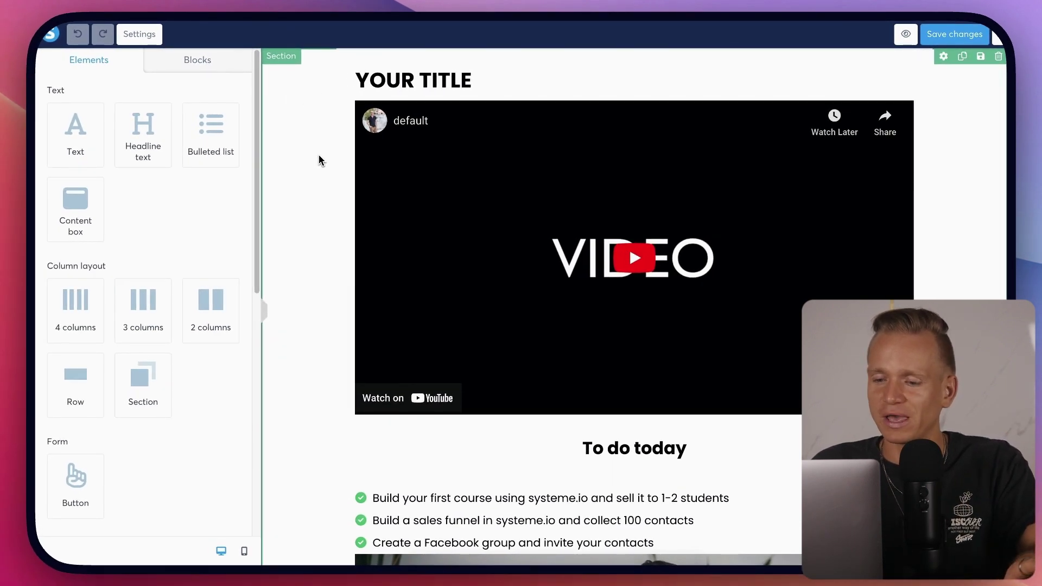
pyautogui.scroll(-5, 318, 157)
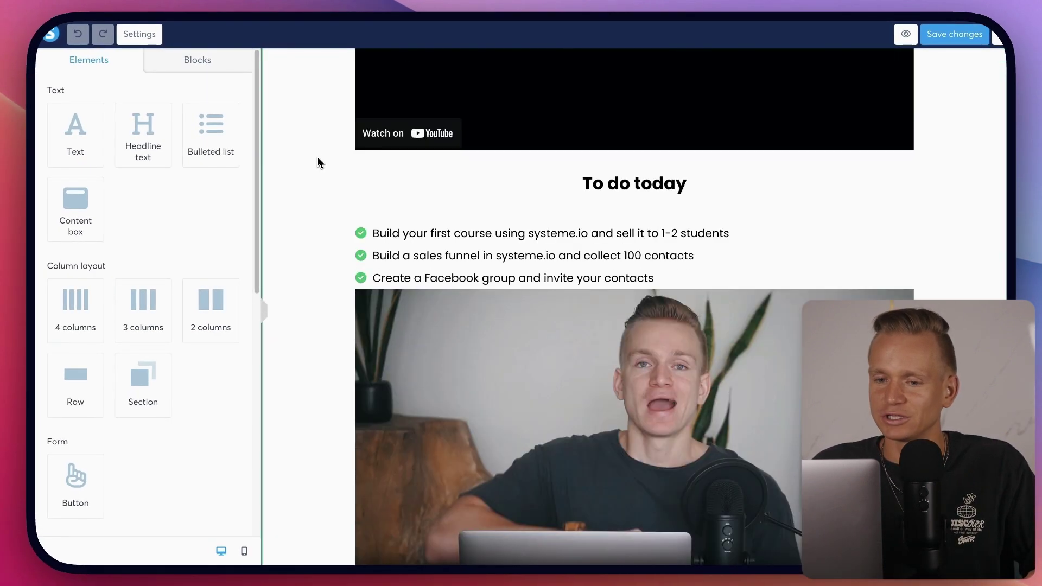
pyautogui.scroll(5, 318, 163)
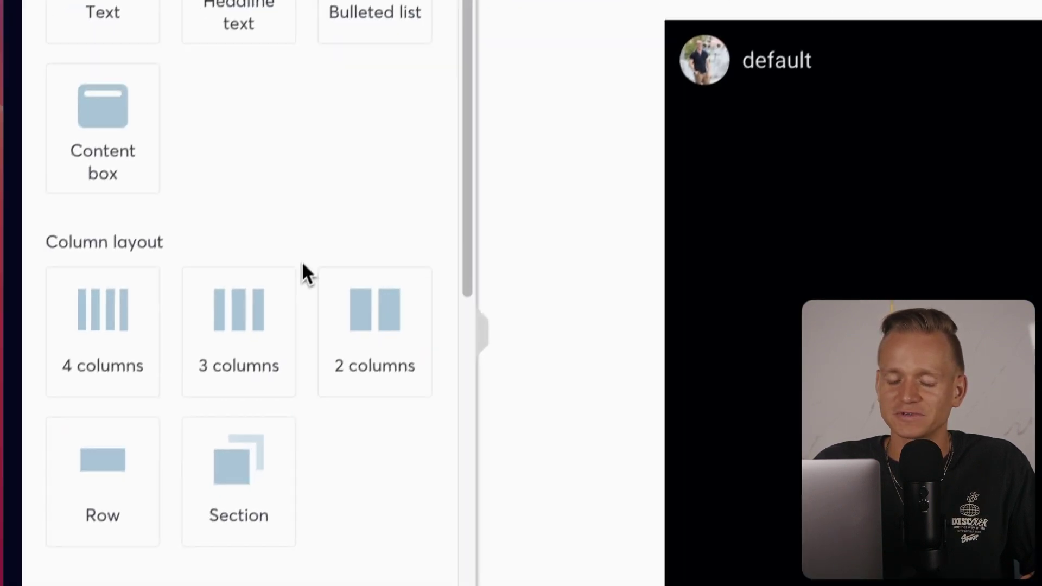
pyautogui.scroll(-5, 217, 320)
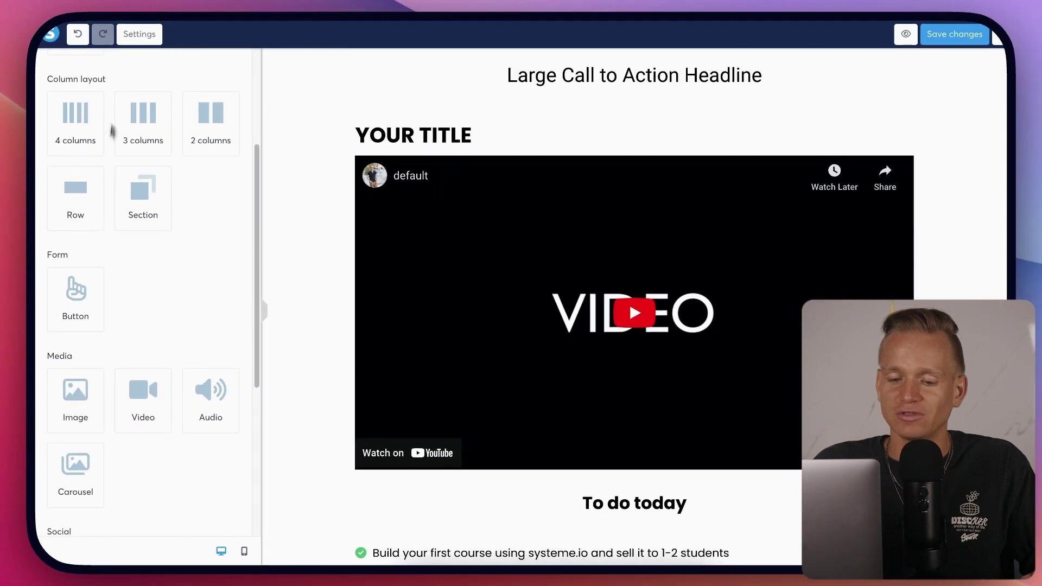
pyautogui.scroll(-2, 114, 240)
pyautogui.scroll(-2, 115, 244)
pyautogui.scroll(-2, 109, 227)
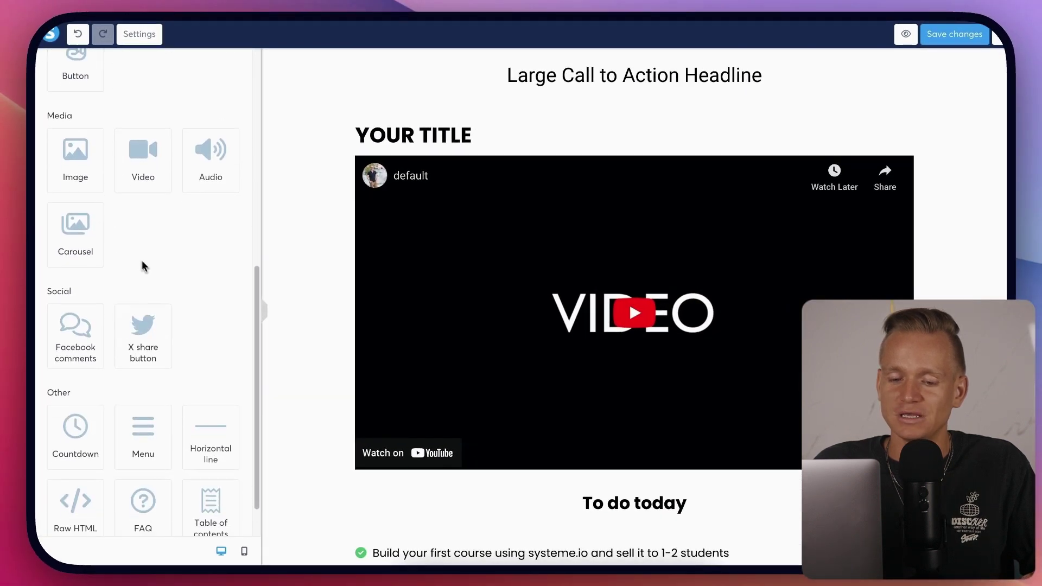
pyautogui.scroll(-2, 121, 264)
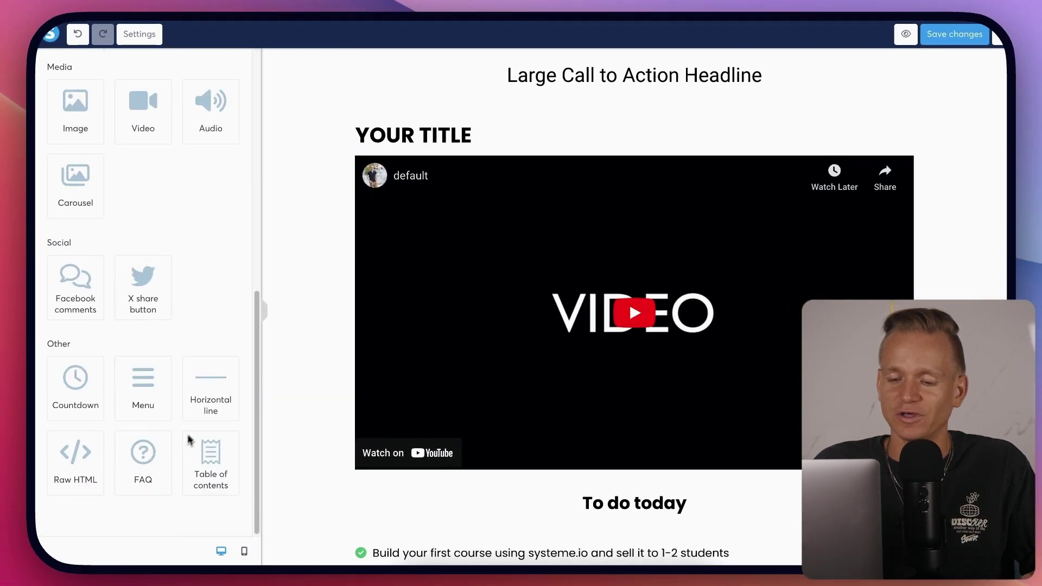
pyautogui.scroll(5, 180, 401)
pyautogui.scroll(1, 164, 380)
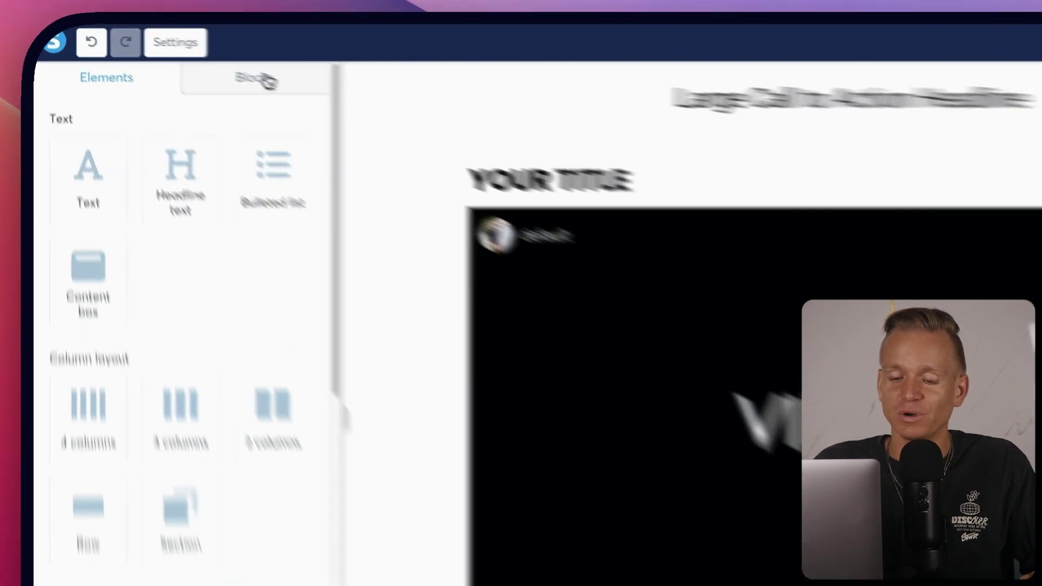
# - Browse the ready-made Features section blocks under the page builder's Blocks tab
pyautogui.click(199, 61)
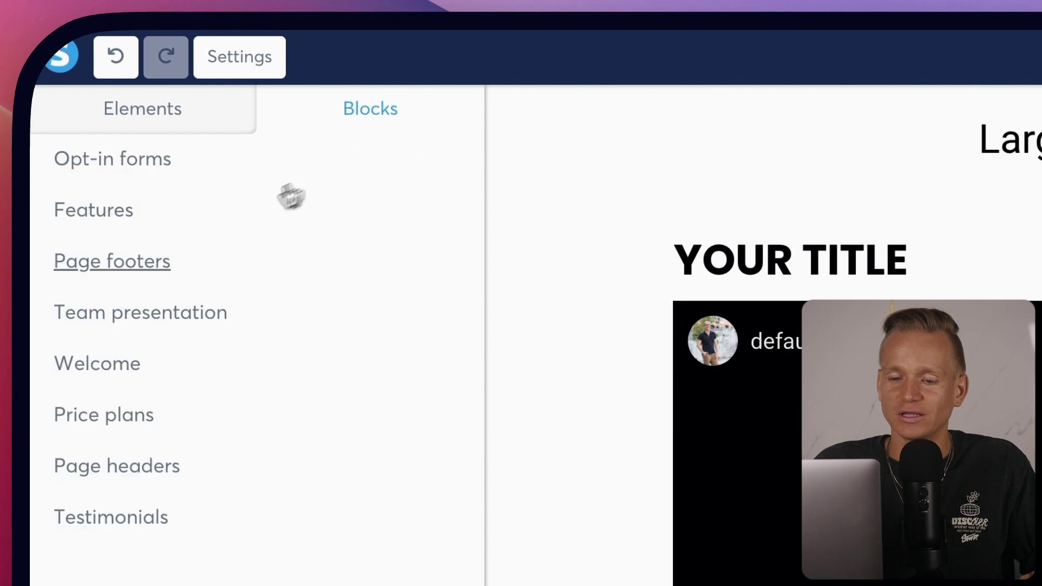
pyautogui.click(115, 213)
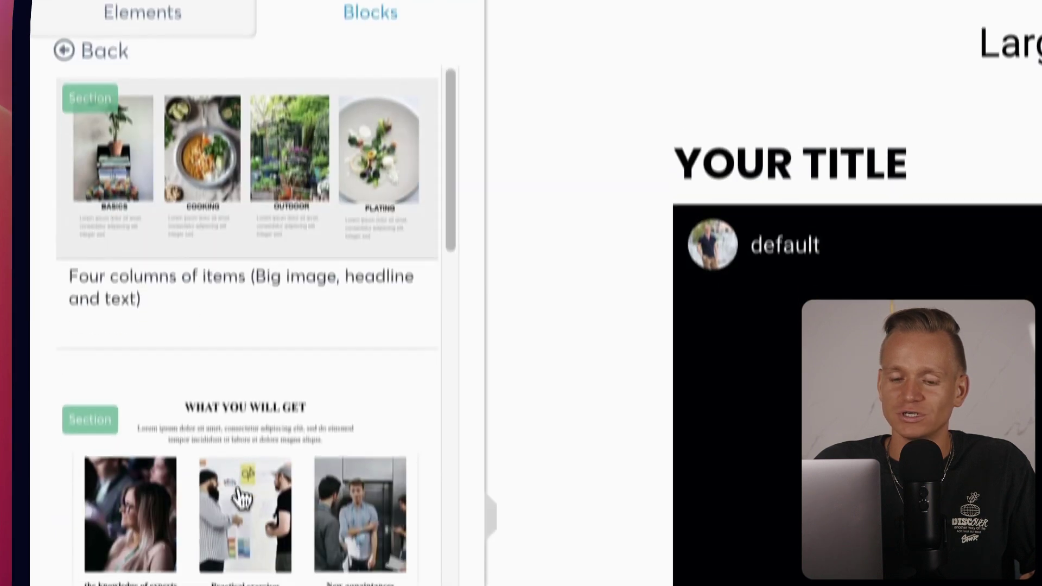
pyautogui.scroll(-3, 193, 337)
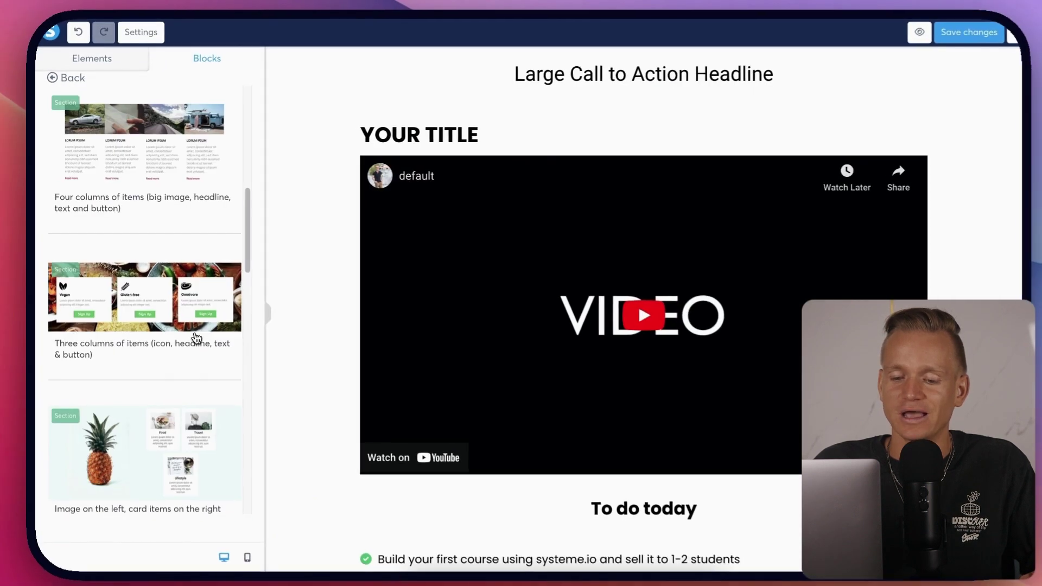
pyautogui.scroll(-5, 193, 337)
pyautogui.scroll(-5, 190, 271)
pyautogui.scroll(-5, 186, 244)
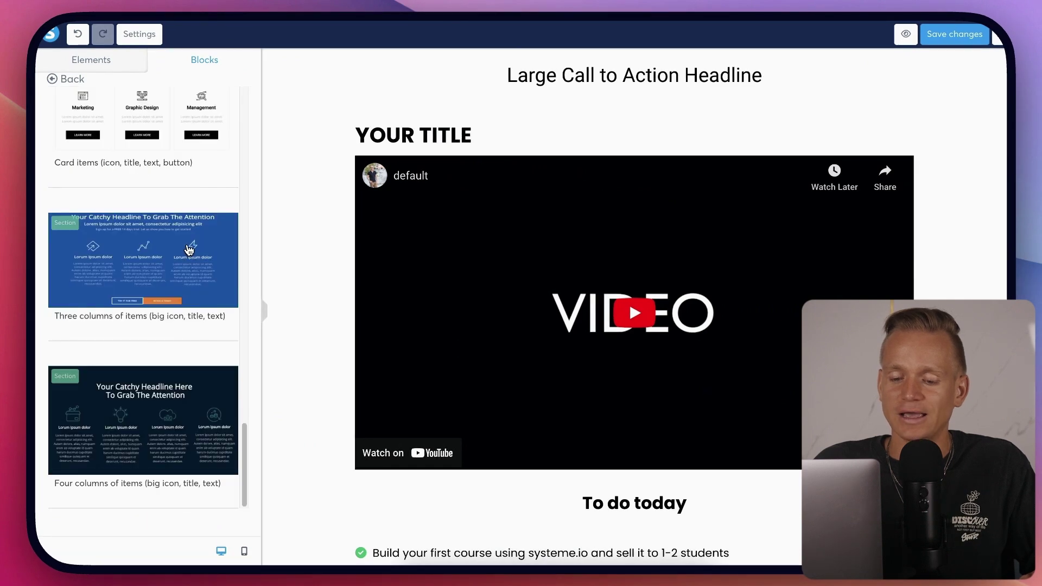
pyautogui.scroll(3, 179, 238)
pyautogui.scroll(10, 170, 226)
pyautogui.scroll(3, 162, 200)
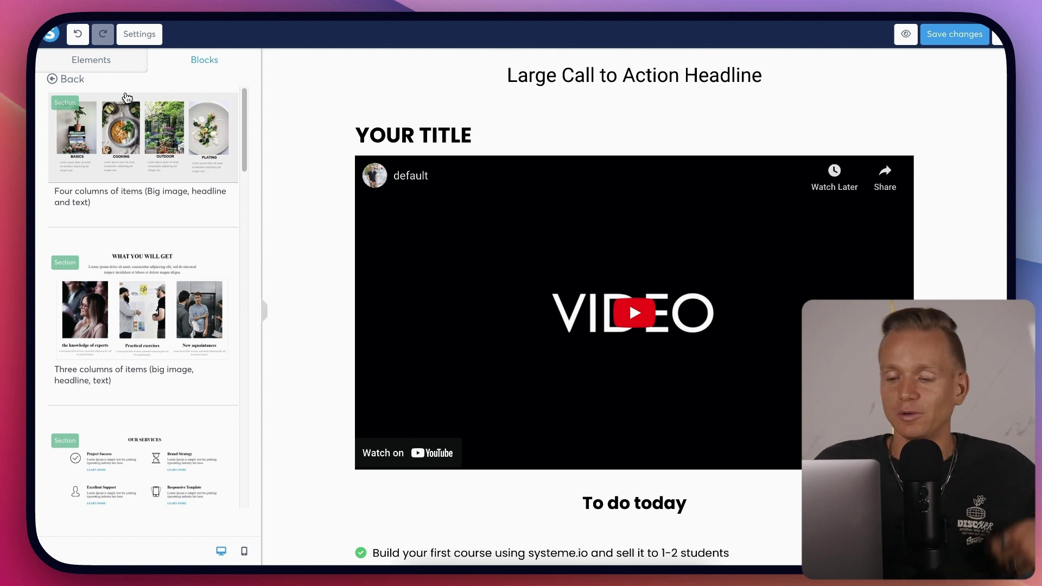
pyautogui.scroll(-4, 734, 159)
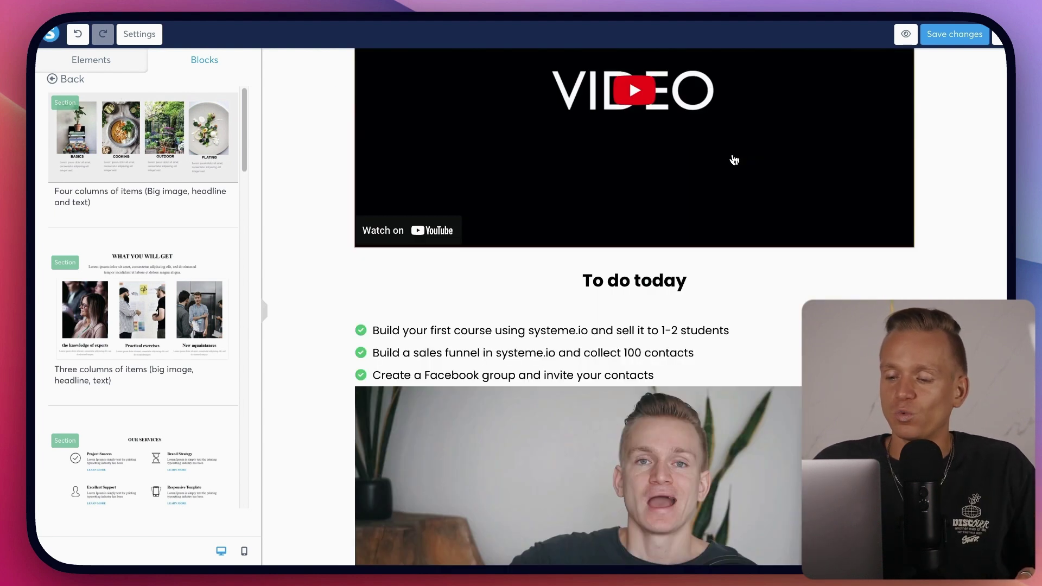
pyautogui.scroll(-1, 668, 333)
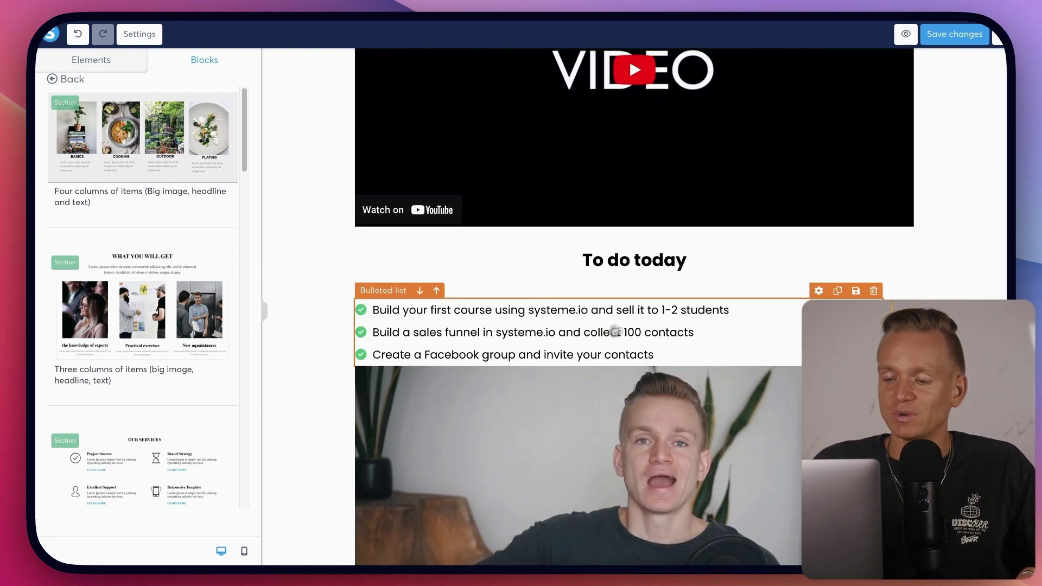
pyautogui.scroll(-2, 504, 314)
pyautogui.scroll(-3, 606, 297)
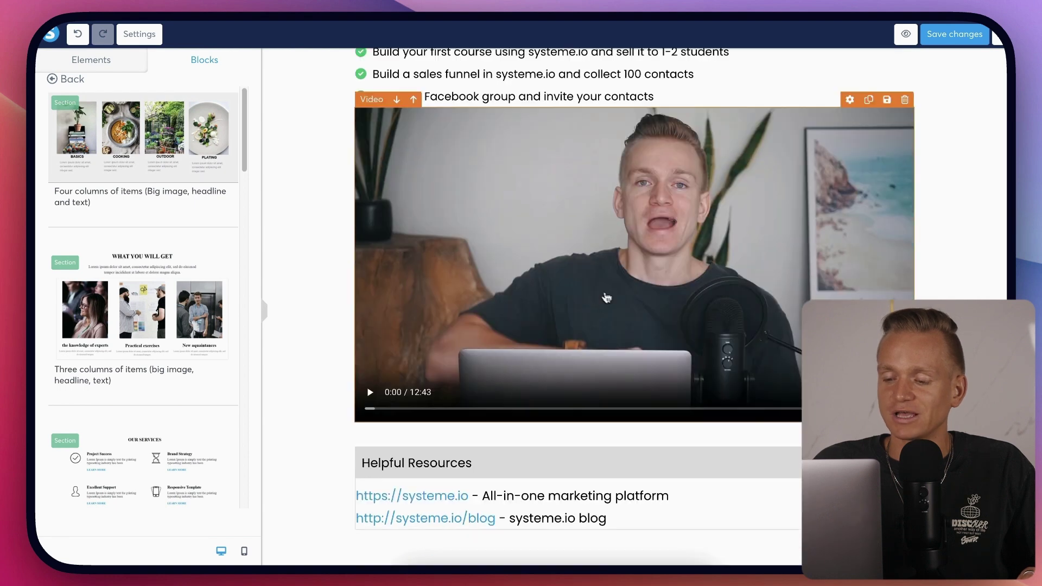
pyautogui.scroll(9, 542, 223)
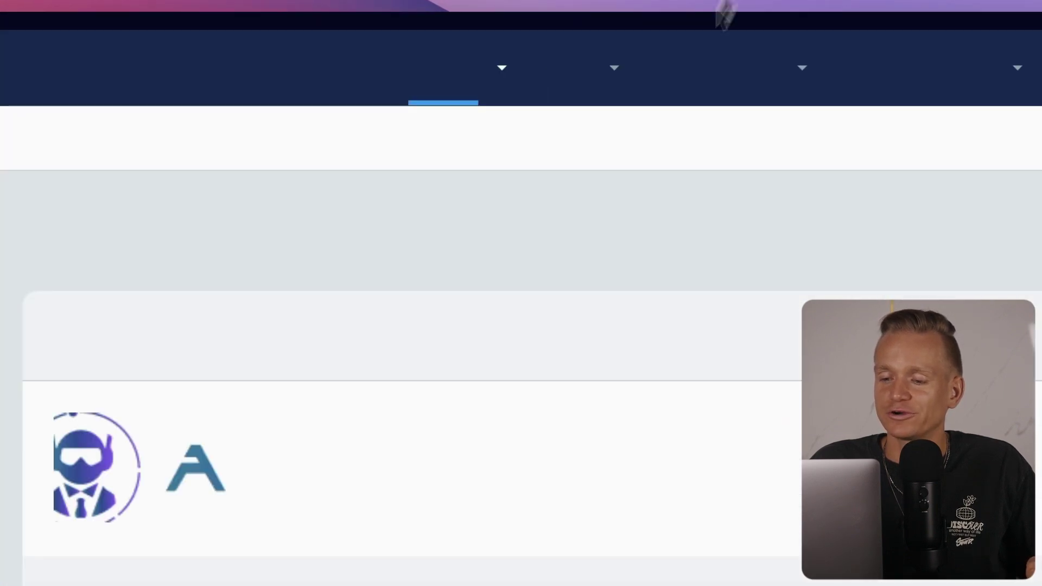
pyautogui.scroll(-5, 630, 369)
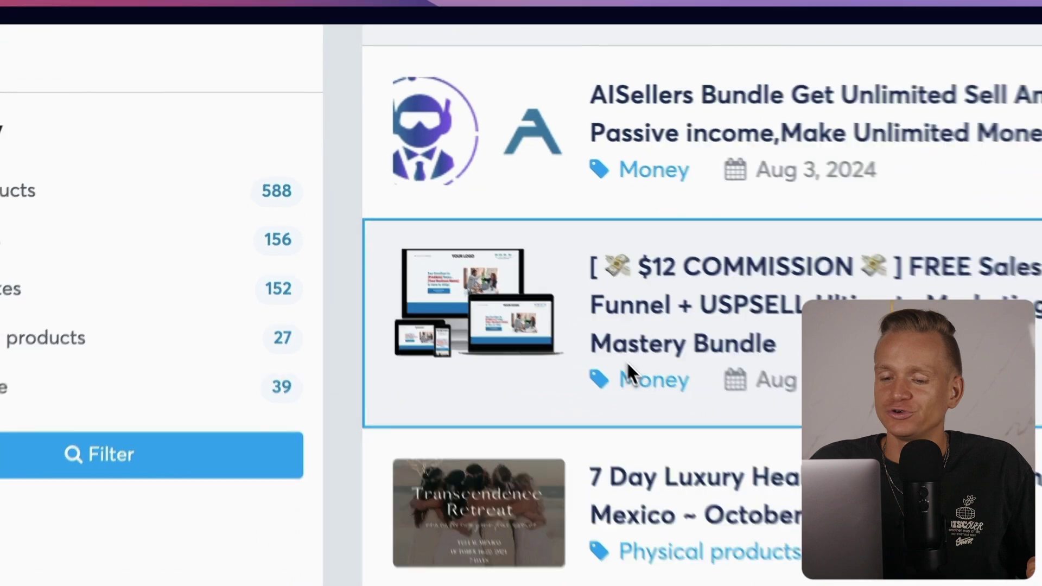
pyautogui.scroll(-5, 445, 193)
pyautogui.scroll(-5, 430, 184)
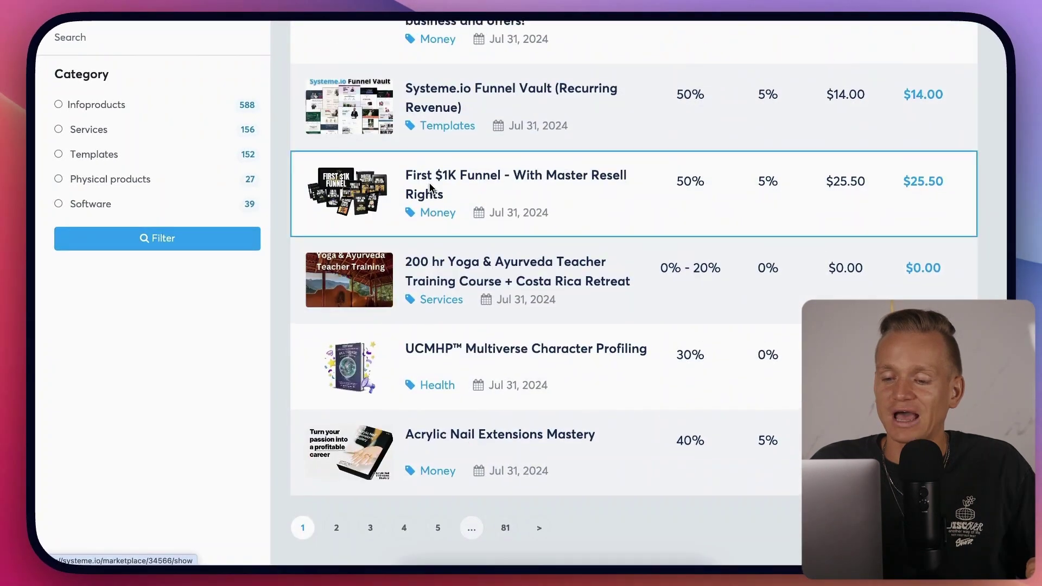
pyautogui.scroll(15, 432, 185)
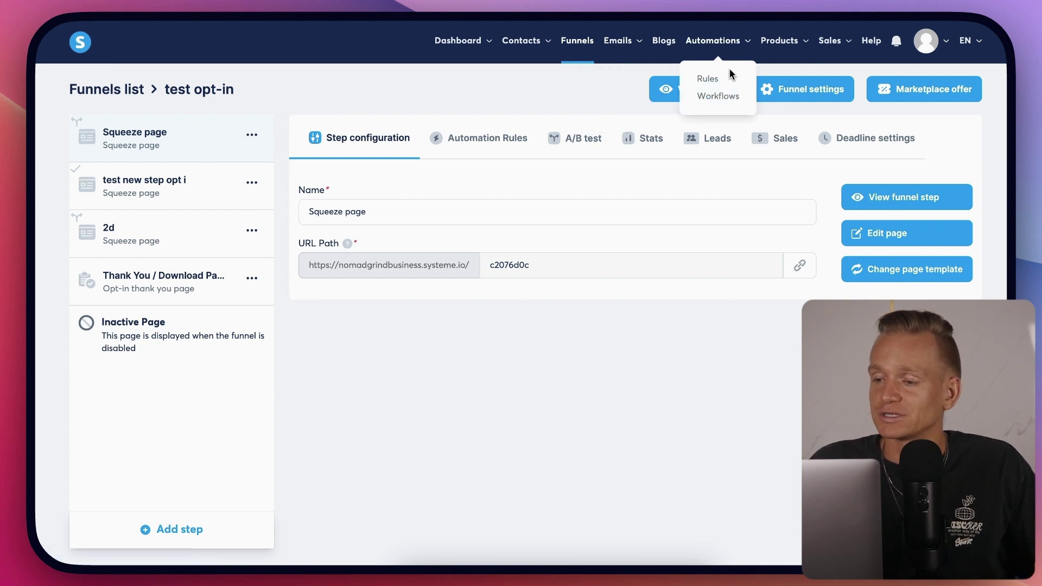
pyautogui.moveTo(779, 40)
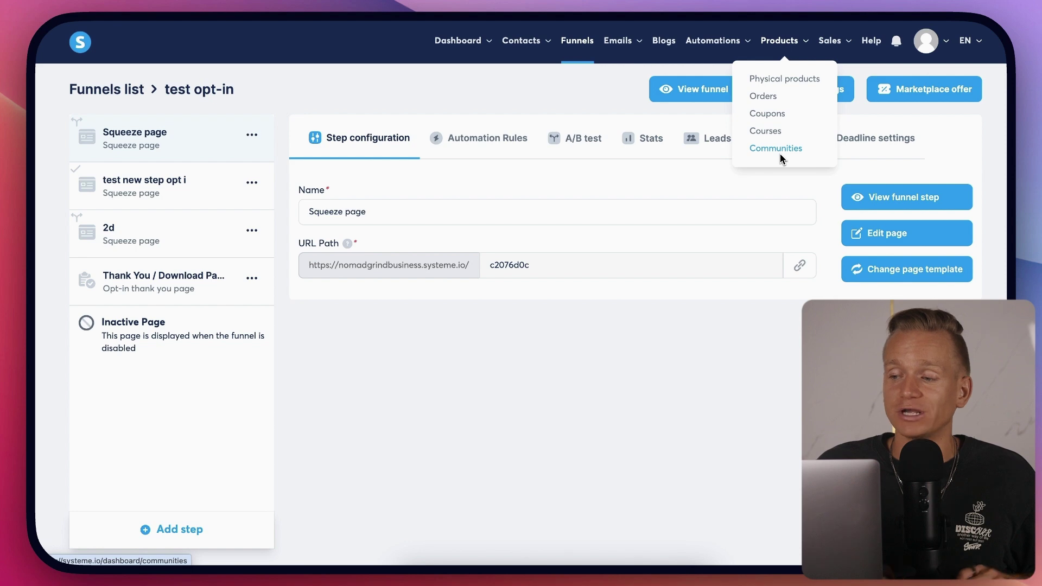
# - Go to the Communities page under Products
pyautogui.click(779, 150)
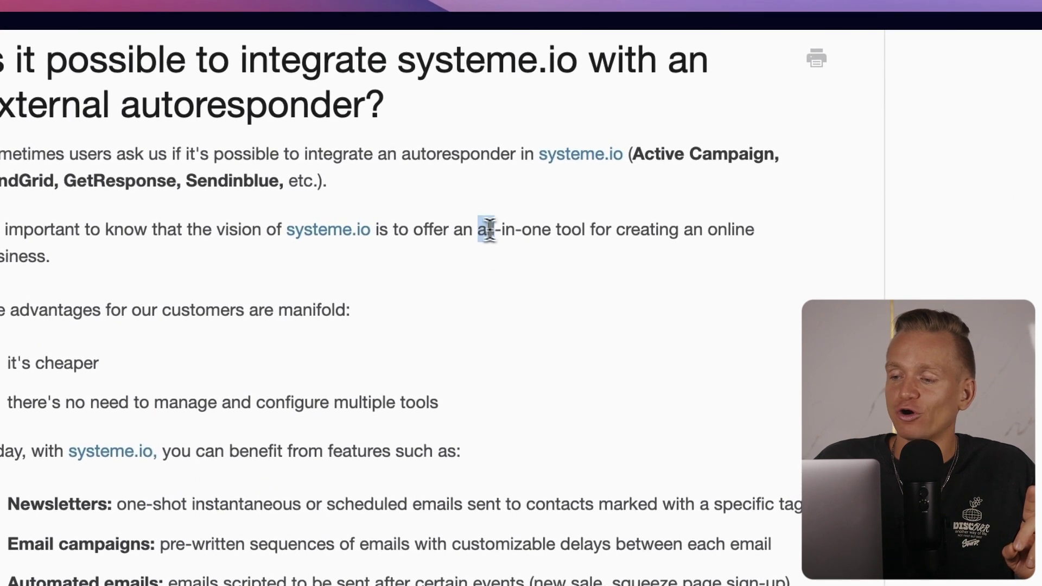
pyautogui.moveTo(489, 230)
pyautogui.mouseDown()
pyautogui.moveTo(746, 239)
pyautogui.moveTo(750, 268)
pyautogui.mouseUp()
pyautogui.click(383, 265)
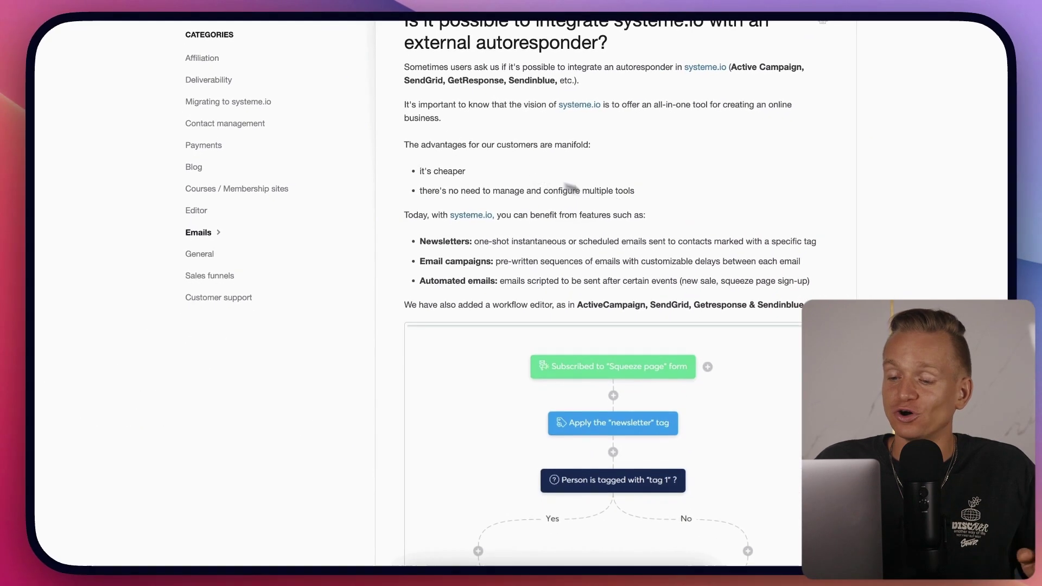
pyautogui.scroll(-3, 649, 208)
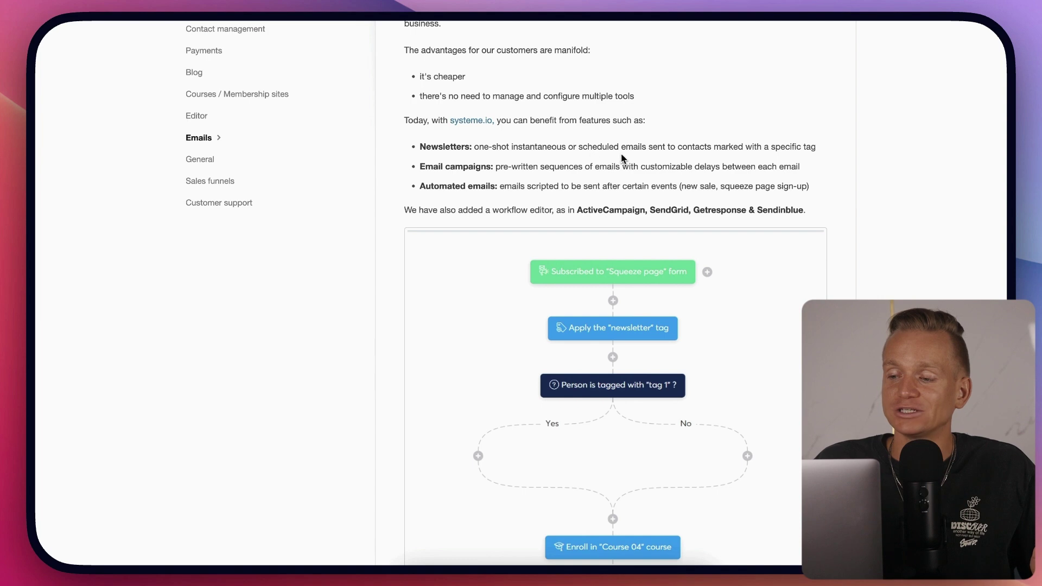
pyautogui.moveTo(421, 150); pyautogui.dragTo(470, 147)
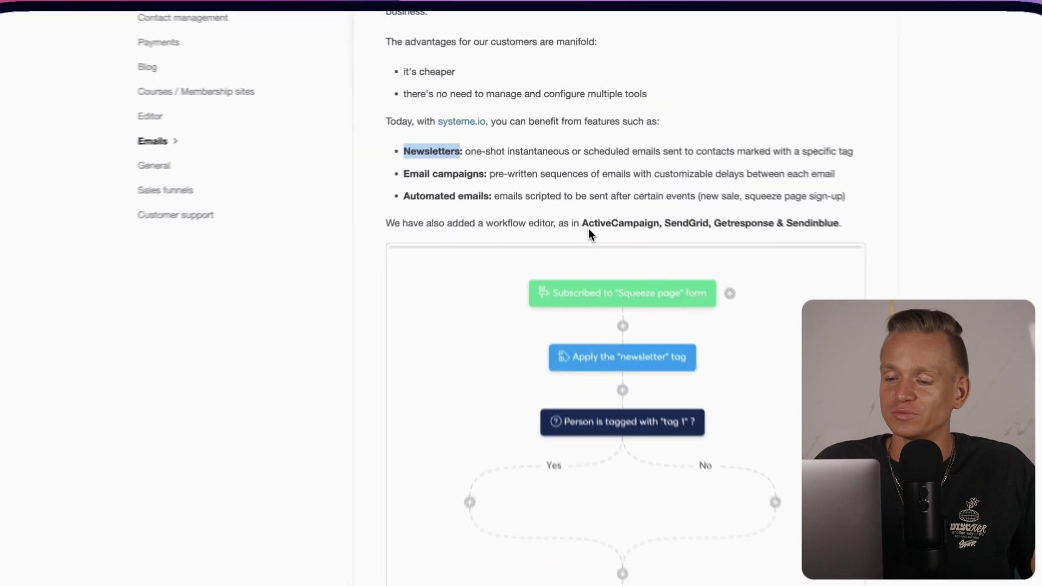
pyautogui.scroll(-5, 634, 228)
pyautogui.scroll(-5, 635, 228)
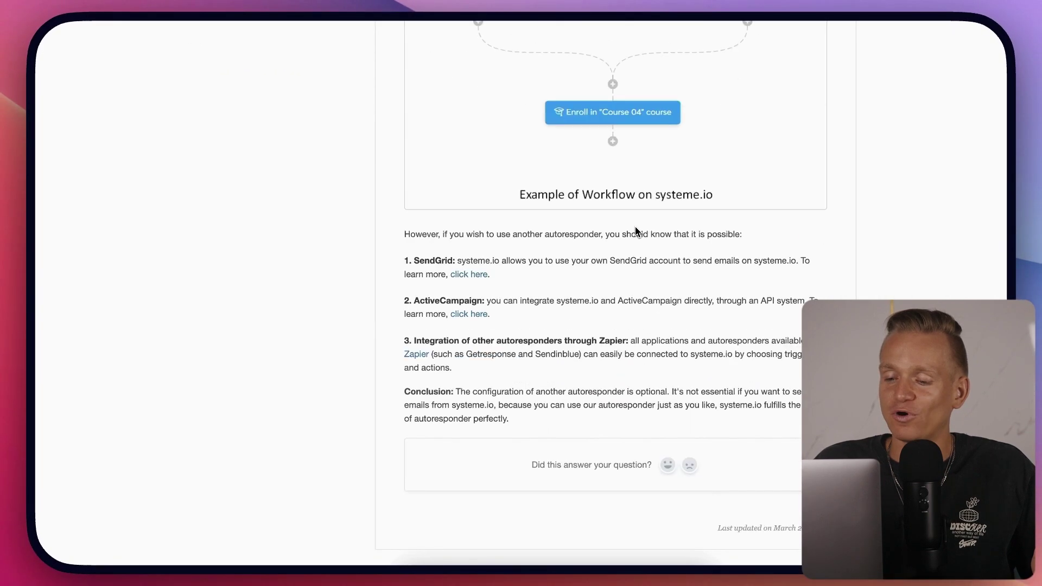
pyautogui.scroll(-1, 633, 226)
pyautogui.scroll(6, 632, 225)
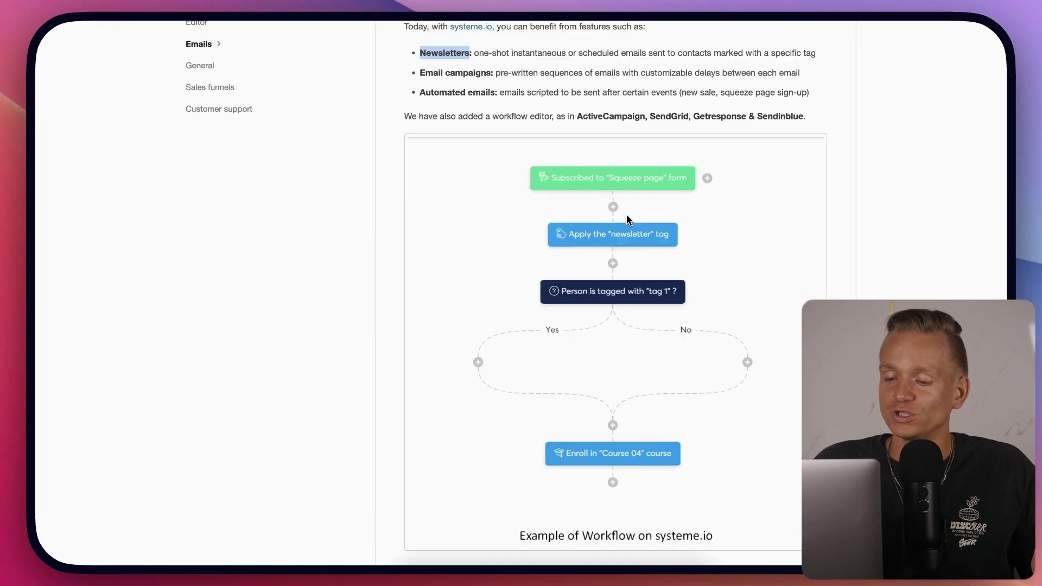
pyautogui.scroll(5, 629, 221)
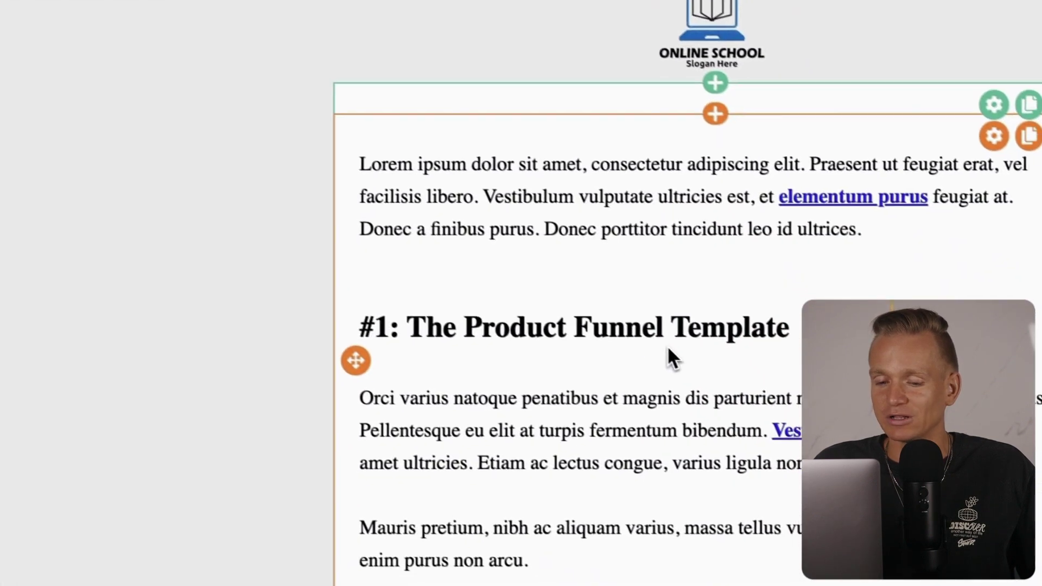
# - Scroll through the 'Online School' newsletter's funnel template sections and partway back up
pyautogui.scroll(-5, 670, 356)
pyautogui.scroll(-5, 667, 362)
pyautogui.scroll(-5, 667, 363)
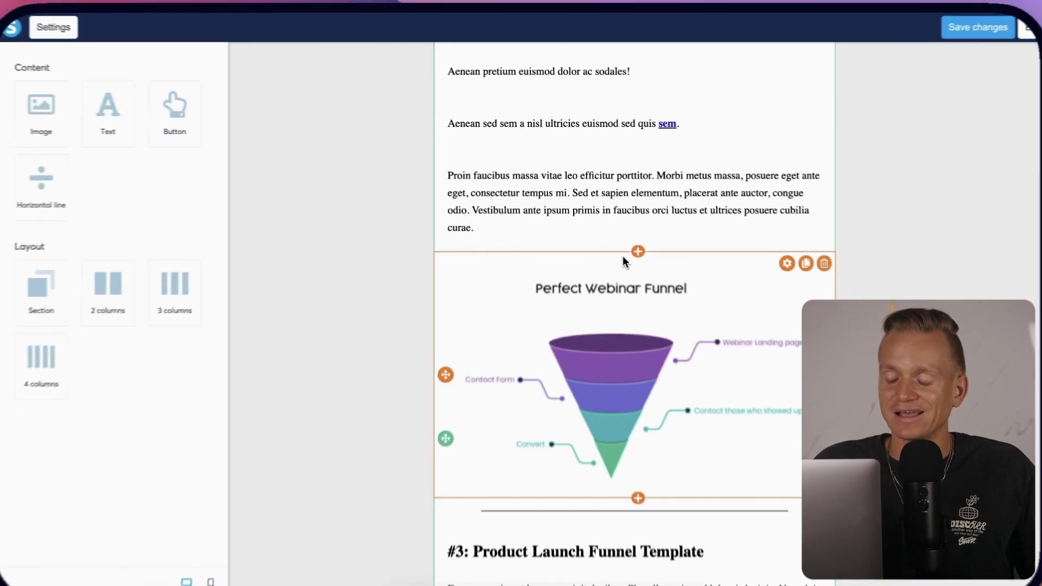
pyautogui.scroll(-5, 623, 255)
pyautogui.scroll(-5, 620, 249)
pyautogui.scroll(-3, 622, 253)
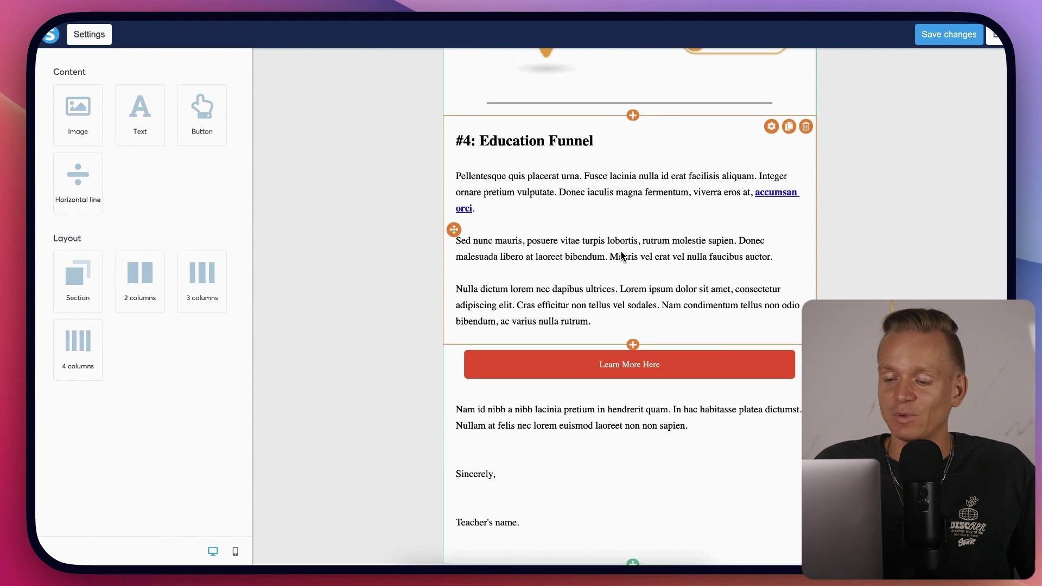
pyautogui.scroll(10, 623, 252)
pyautogui.scroll(5, 625, 256)
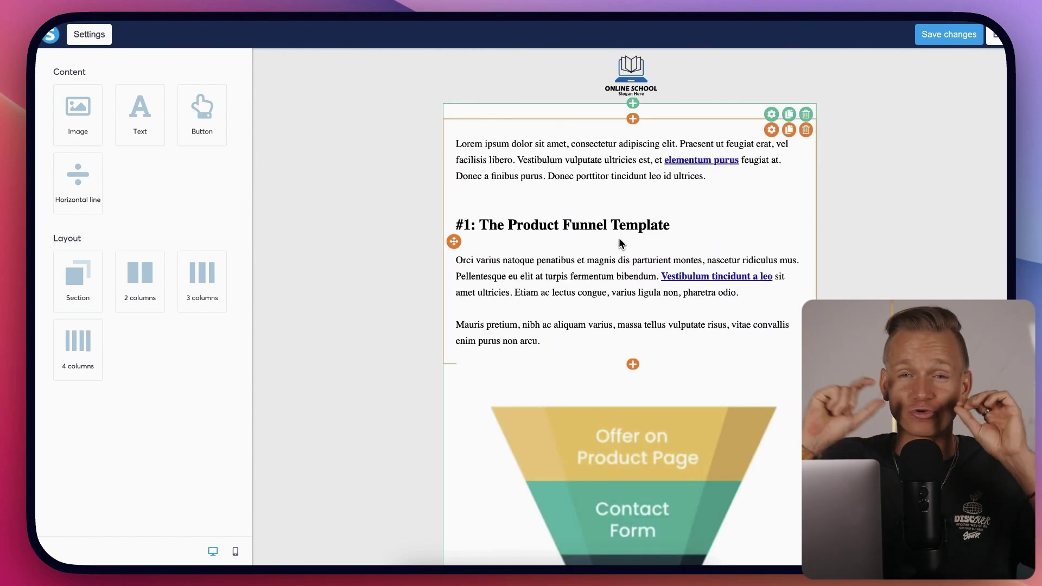